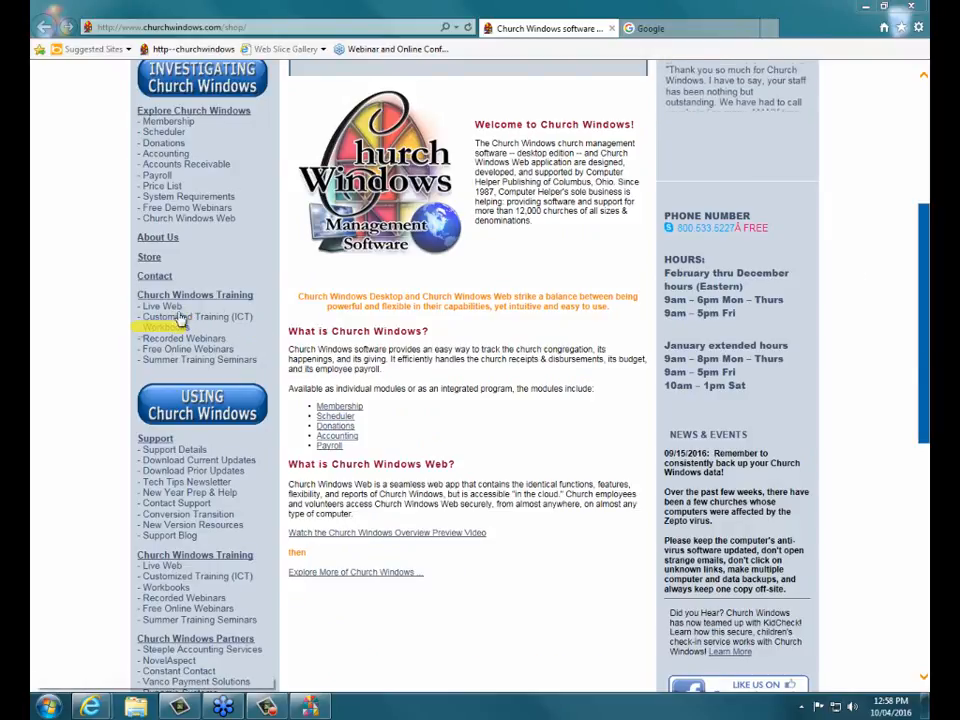
- Open the Training Workbooks page, scroll the topics and highlight the D101 Donations 101 workbook
left_click(153, 330)
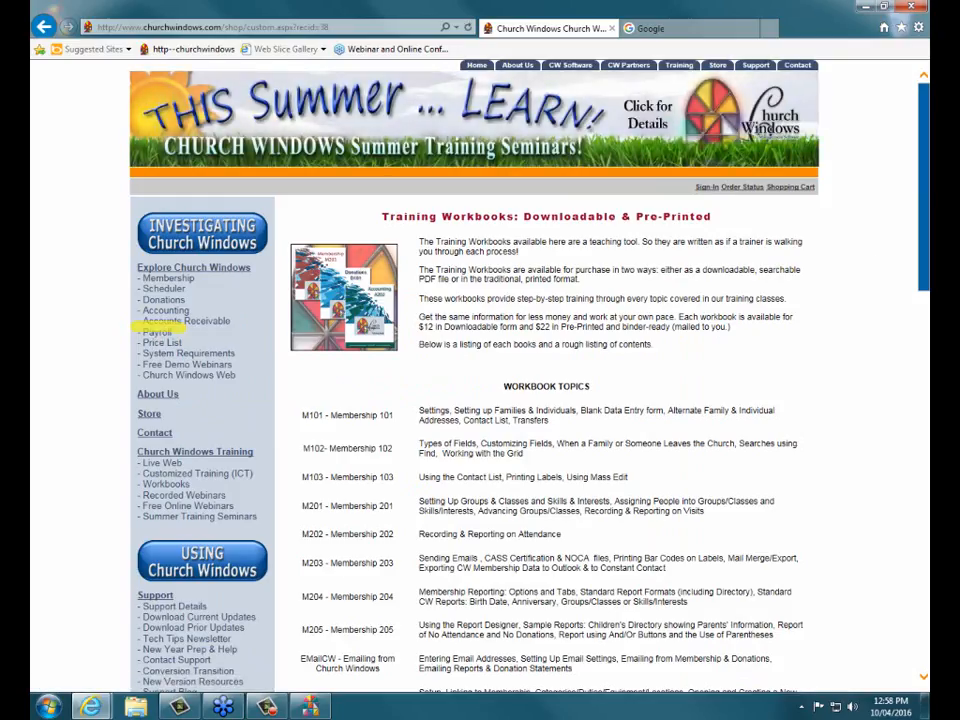
scroll(925, 243, "down", 1)
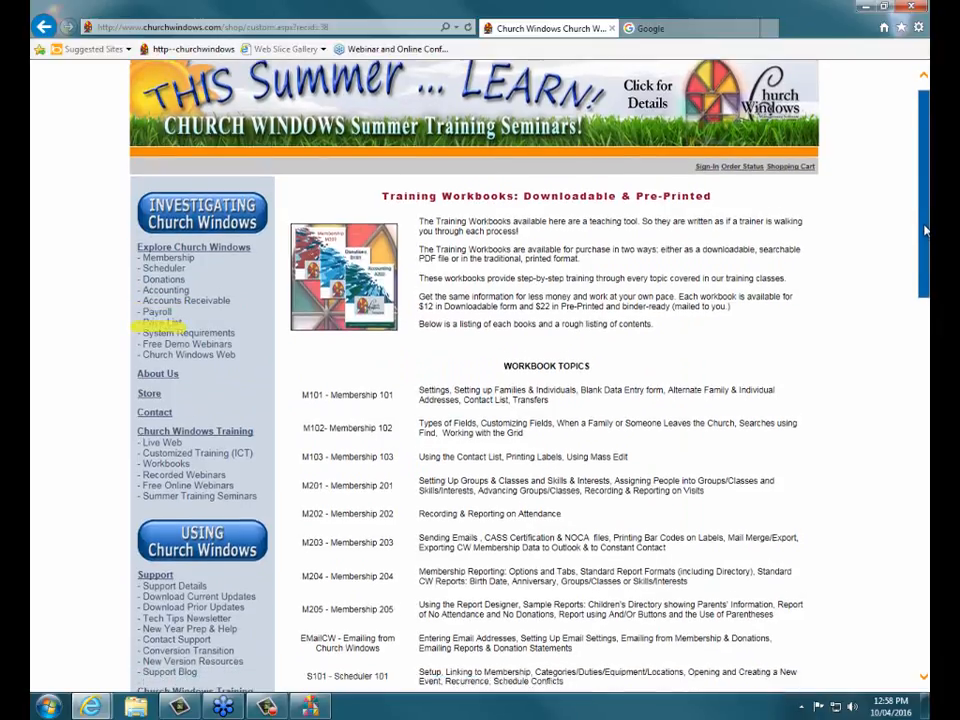
scroll(925, 243, "down", 5)
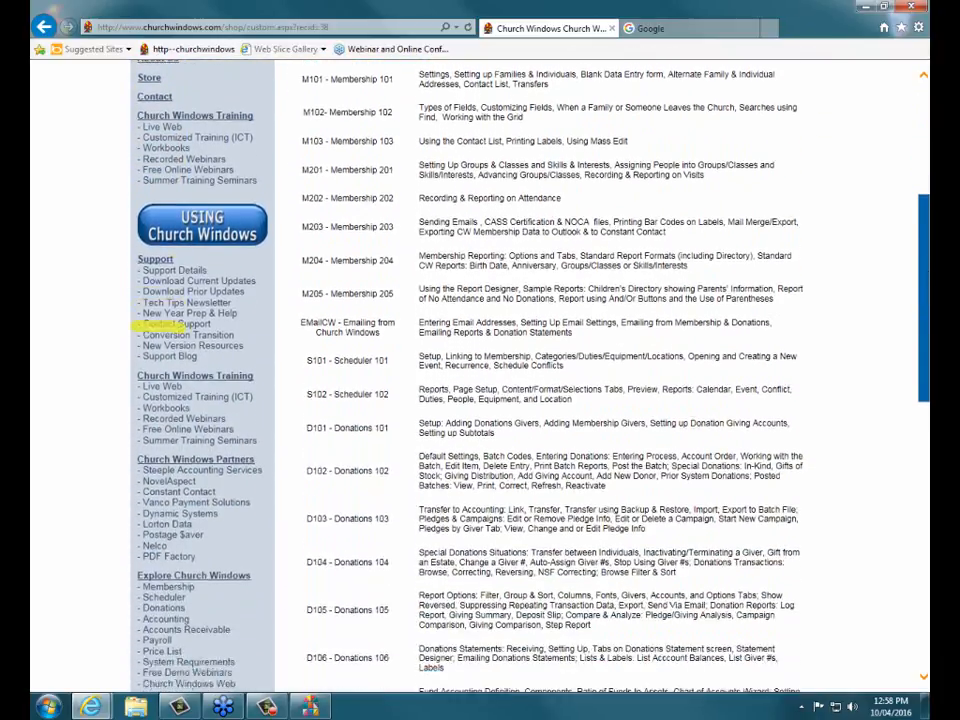
scroll(925, 325, "down", 1)
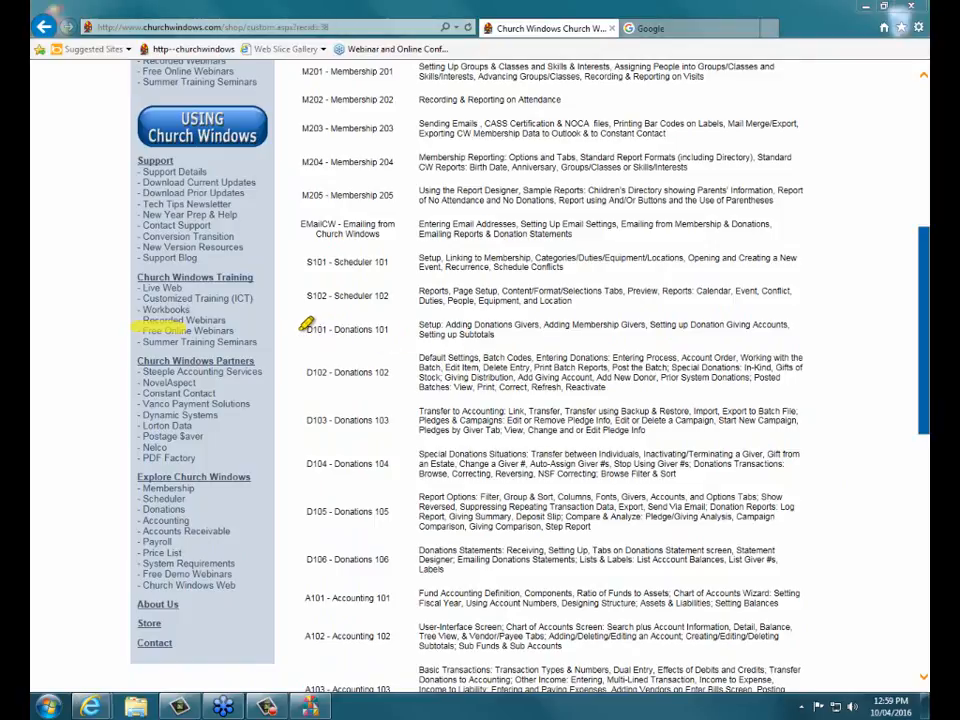
left_click_drag(296, 329, 394, 325)
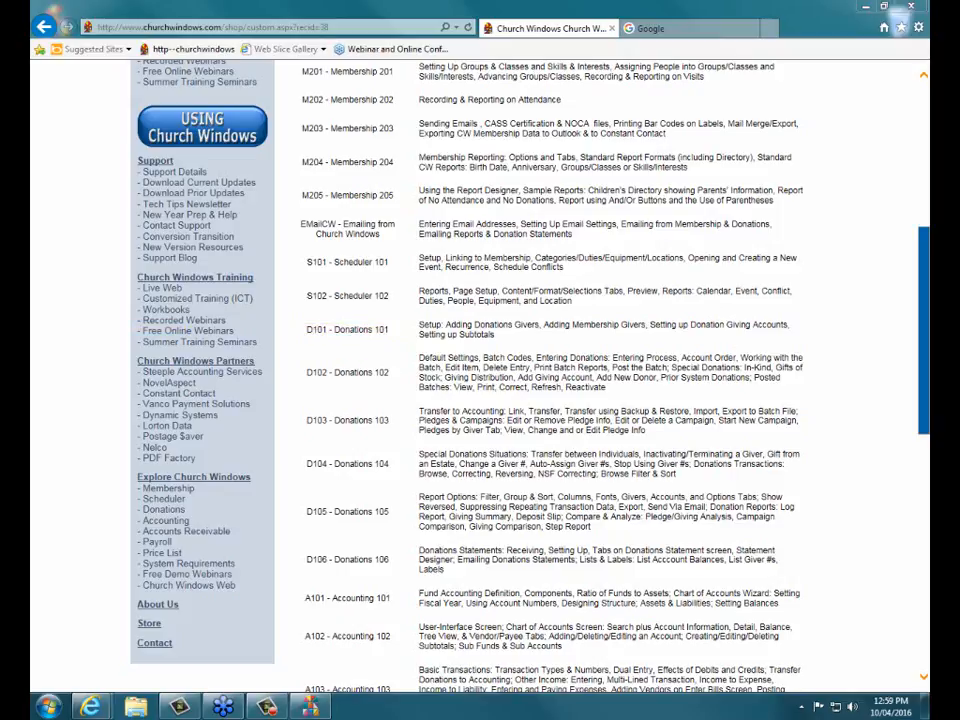
- Highlight that each workbook is available for $12 downloadable
scroll(925, 214, "up", 3)
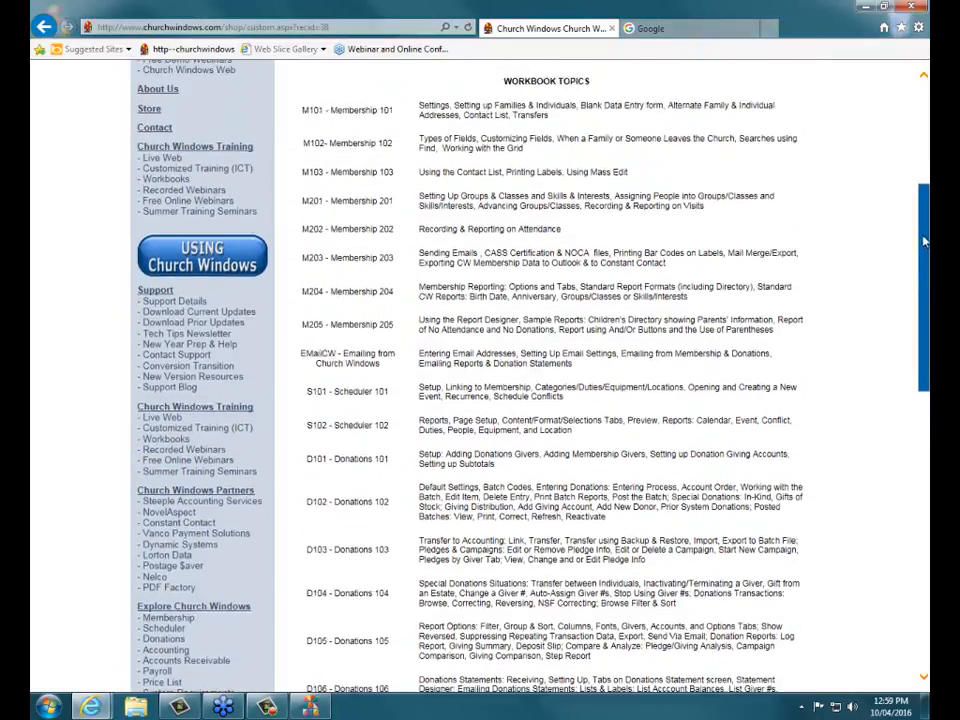
scroll(925, 214, "up", 3)
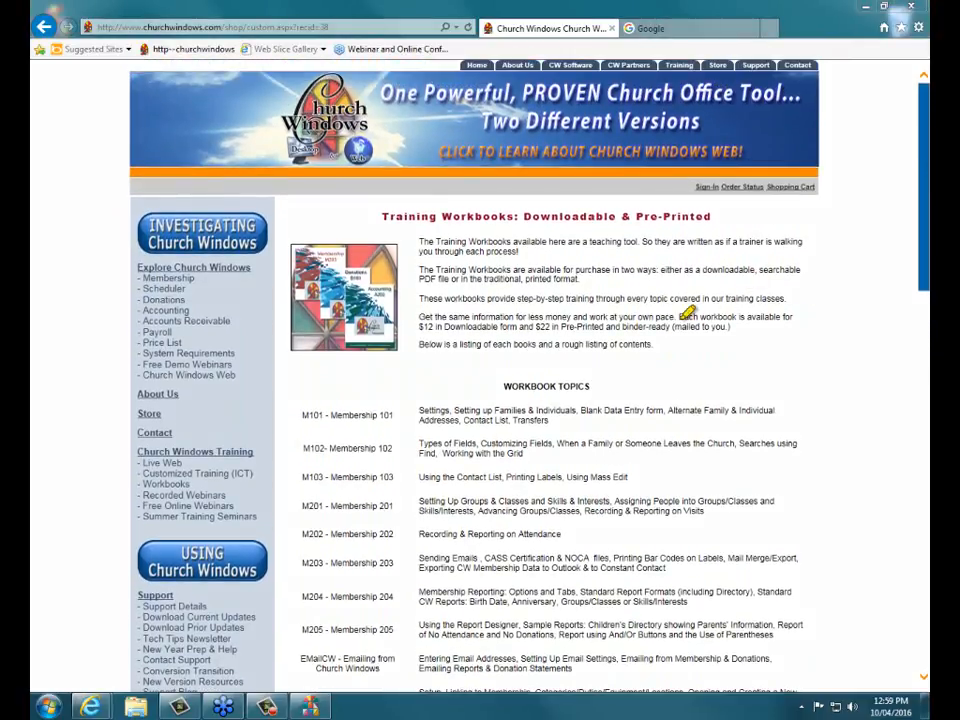
left_click_drag(678, 317, 786, 316)
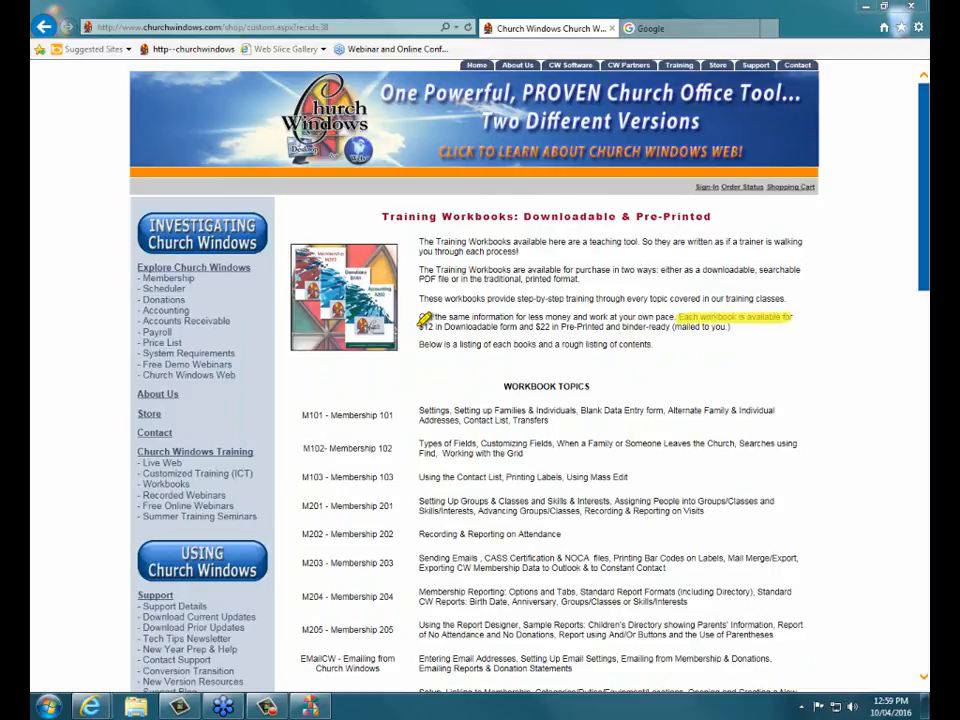
left_click_drag(418, 326, 676, 318)
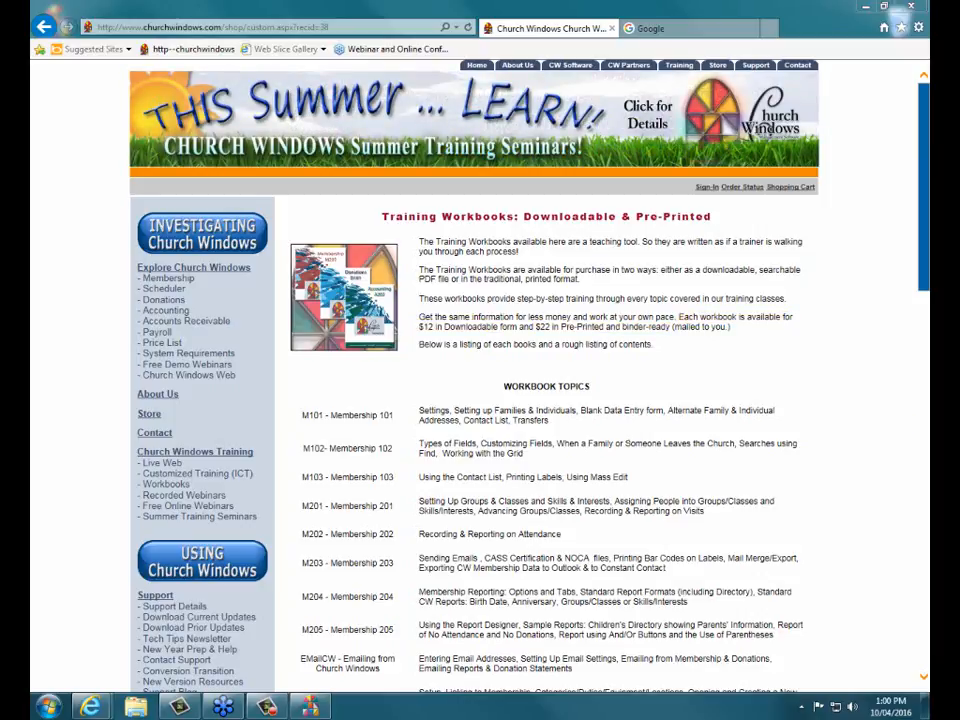
- Close Internet Explorer with all its tabs and launch the Church Windows Donations module
left_click(913, 8)
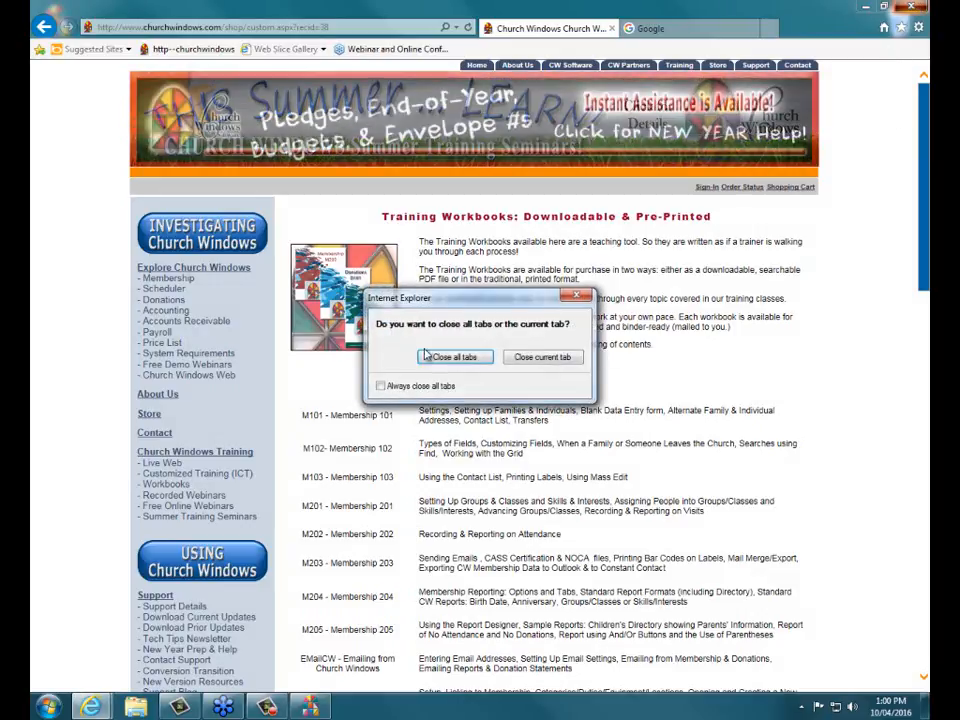
left_click(452, 358)
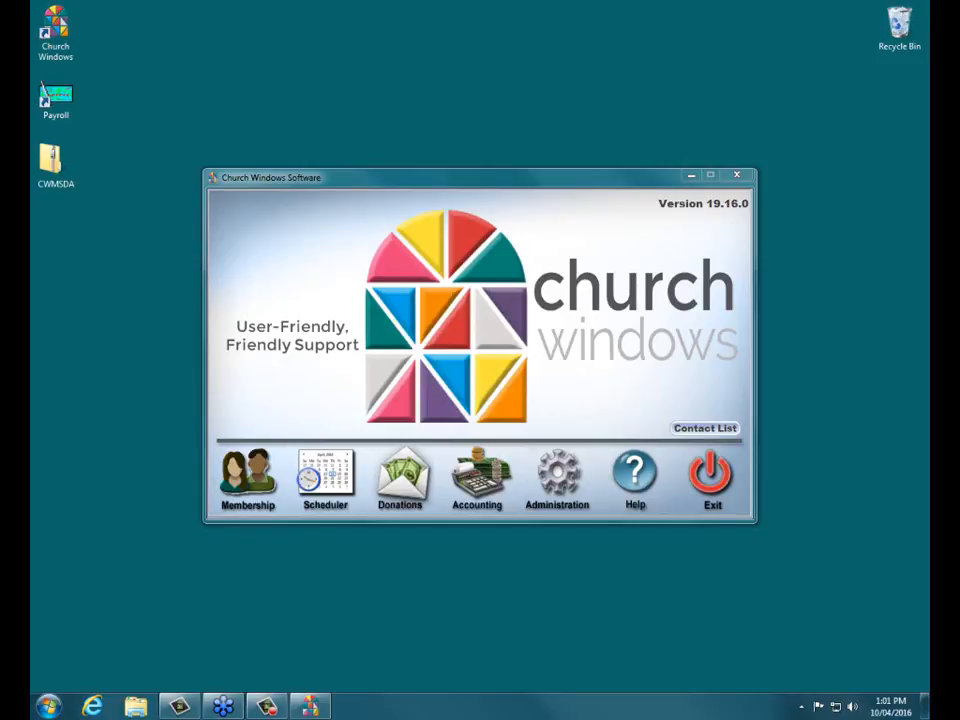
left_click(401, 472)
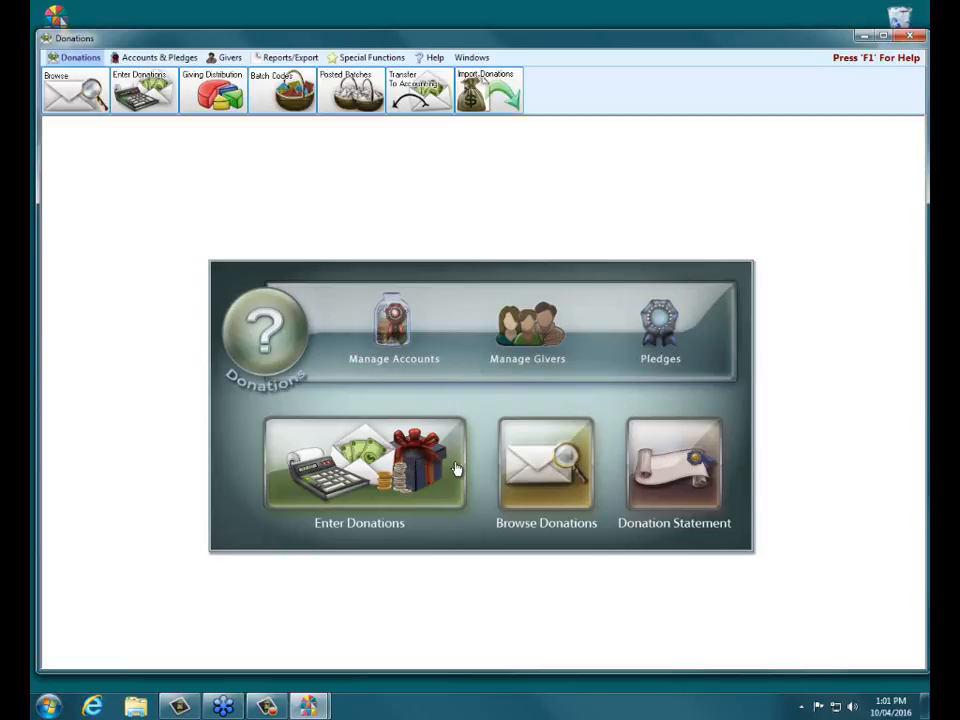
- Open Manage Givers from the Donations home panel
left_click(530, 343)
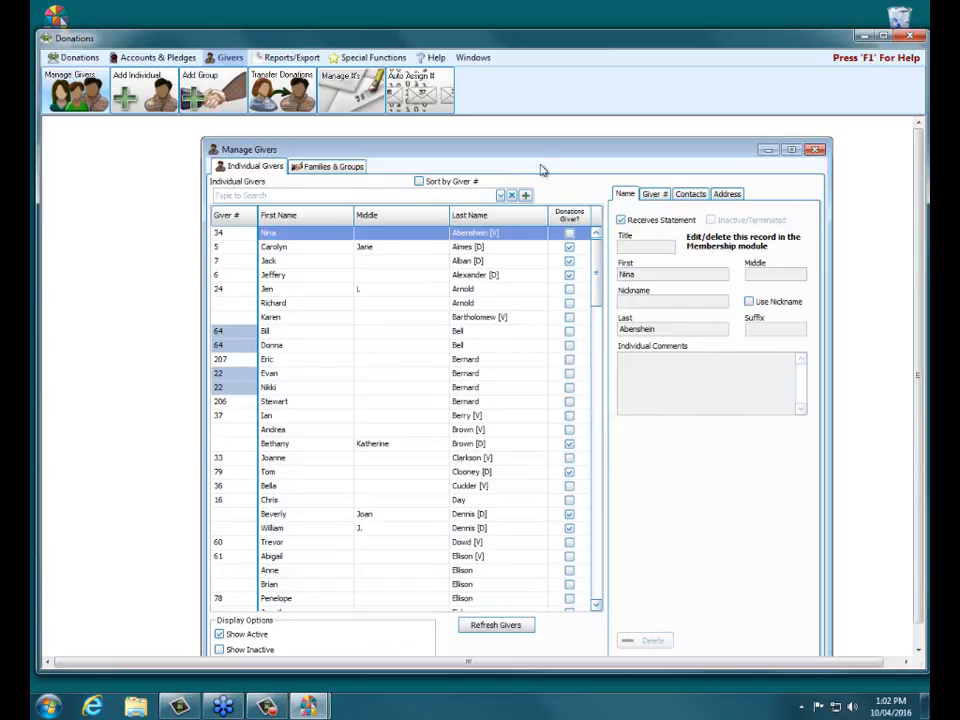
- Reposition the Manage Givers window, mark the [V] and [D] tagged givers, then close it
left_click_drag(542, 140, 541, 149)
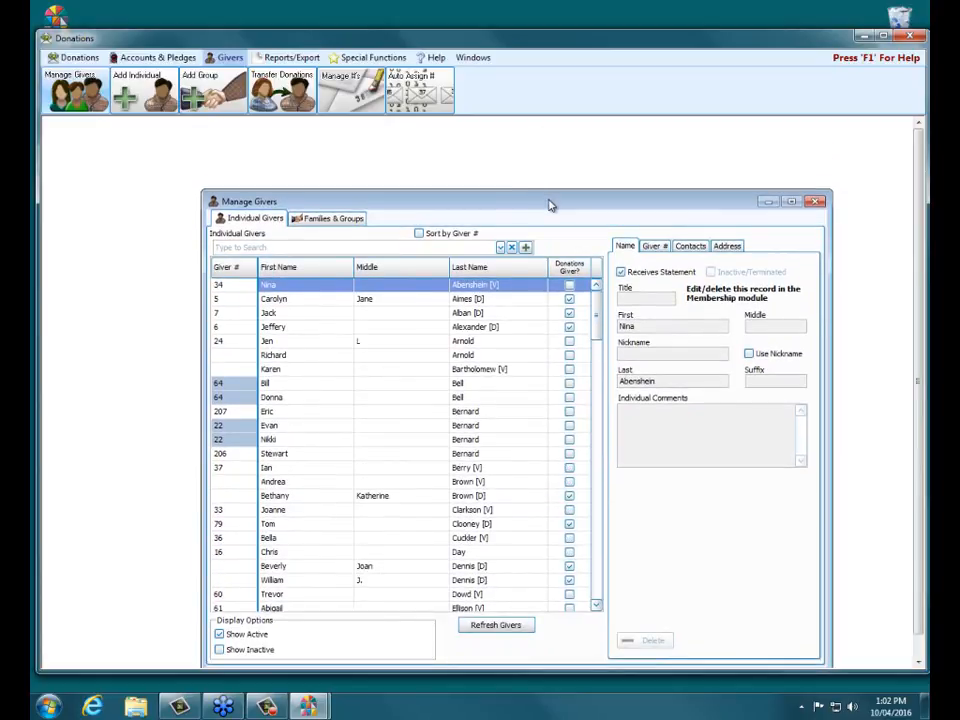
left_click_drag(551, 203, 540, 165)
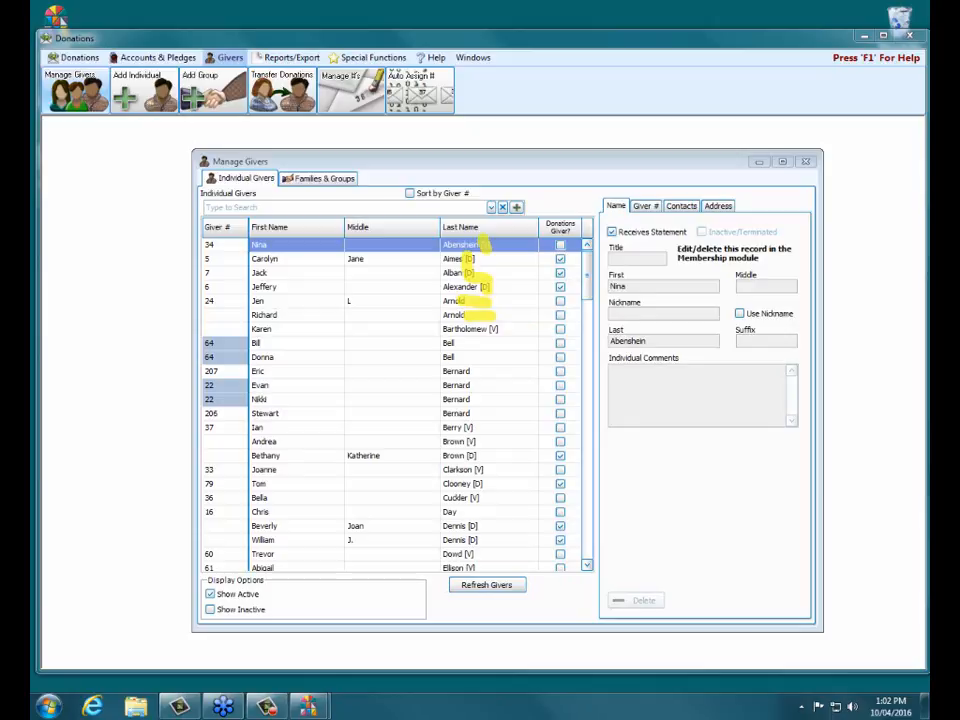
key("Escape")
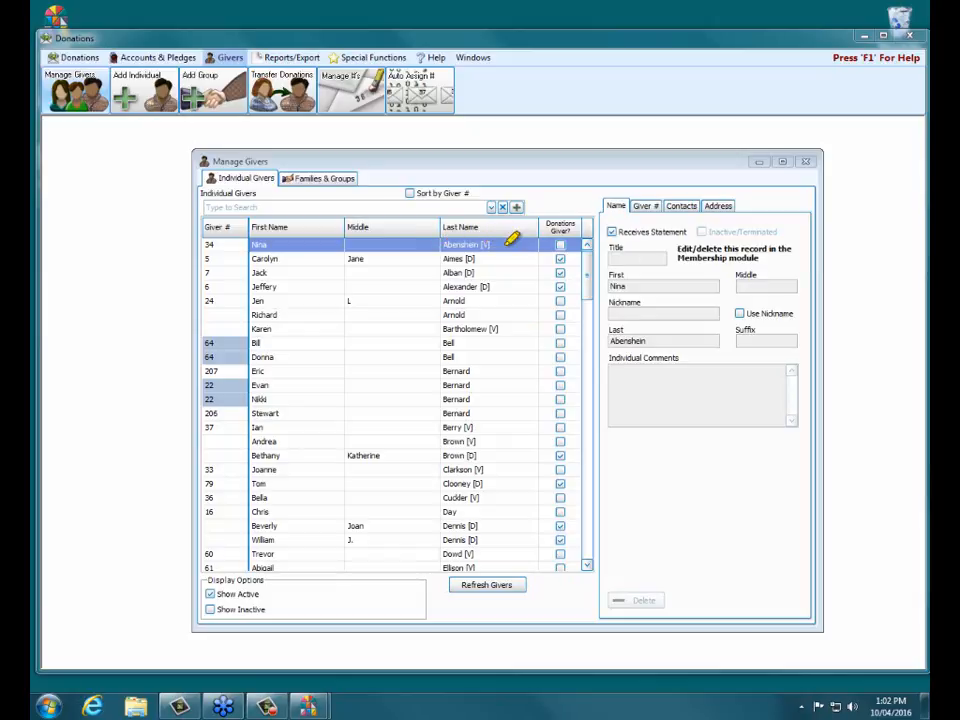
left_click_drag(496, 245, 518, 244)
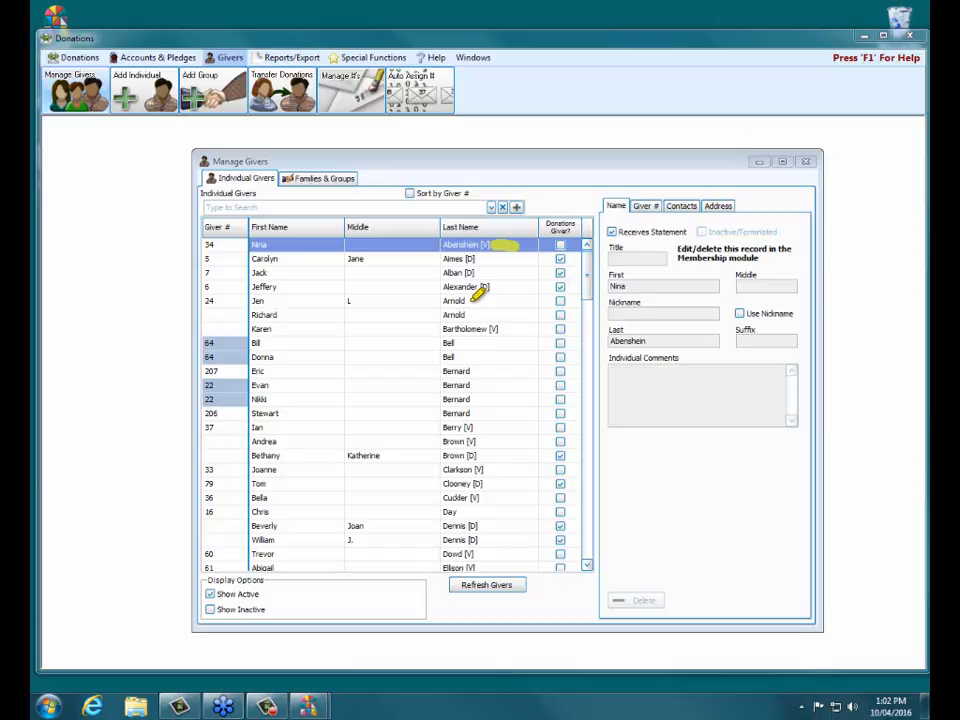
mouse_move(472, 301)
left_mouse_down()
mouse_move(489, 300)
mouse_move(482, 315)
mouse_move(496, 316)
left_mouse_up()
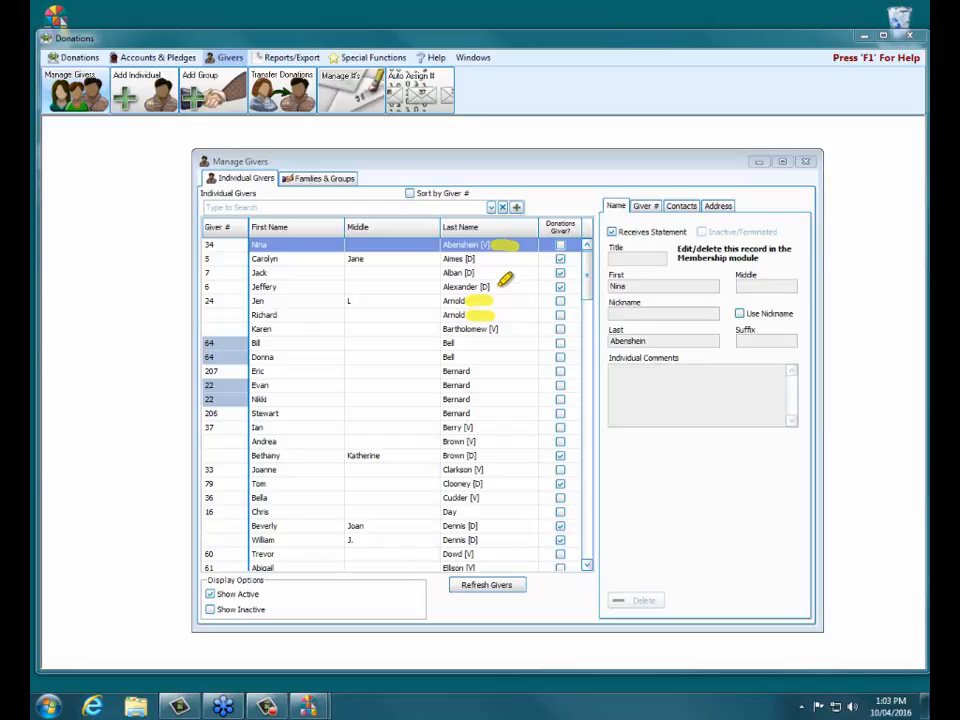
mouse_move(478, 259)
left_mouse_down()
mouse_move(500, 259)
mouse_move(515, 287)
left_mouse_up()
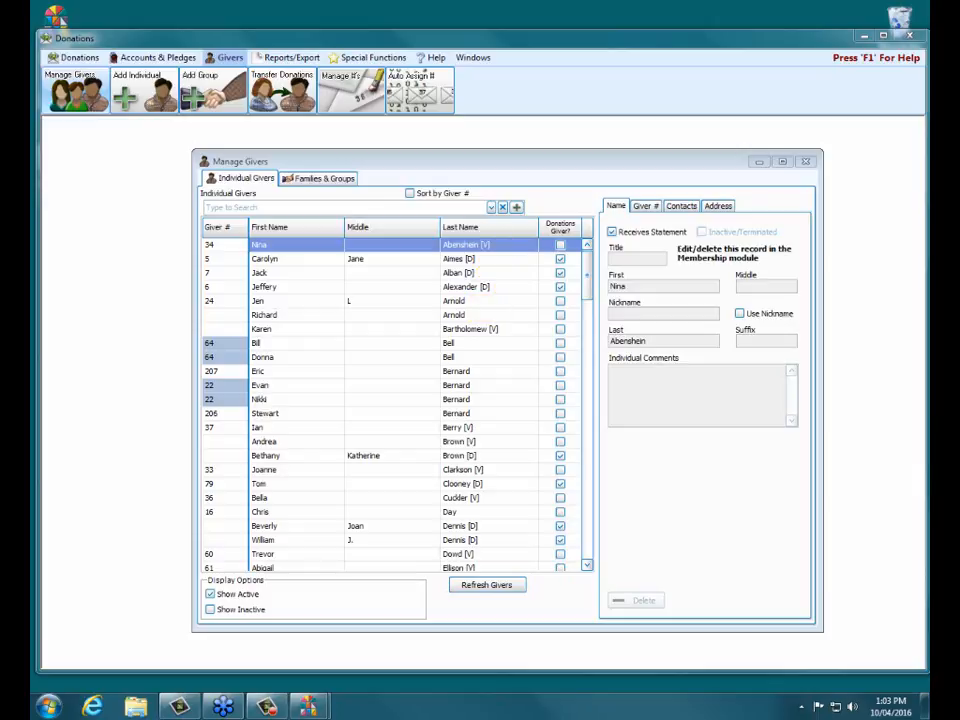
left_click(808, 163)
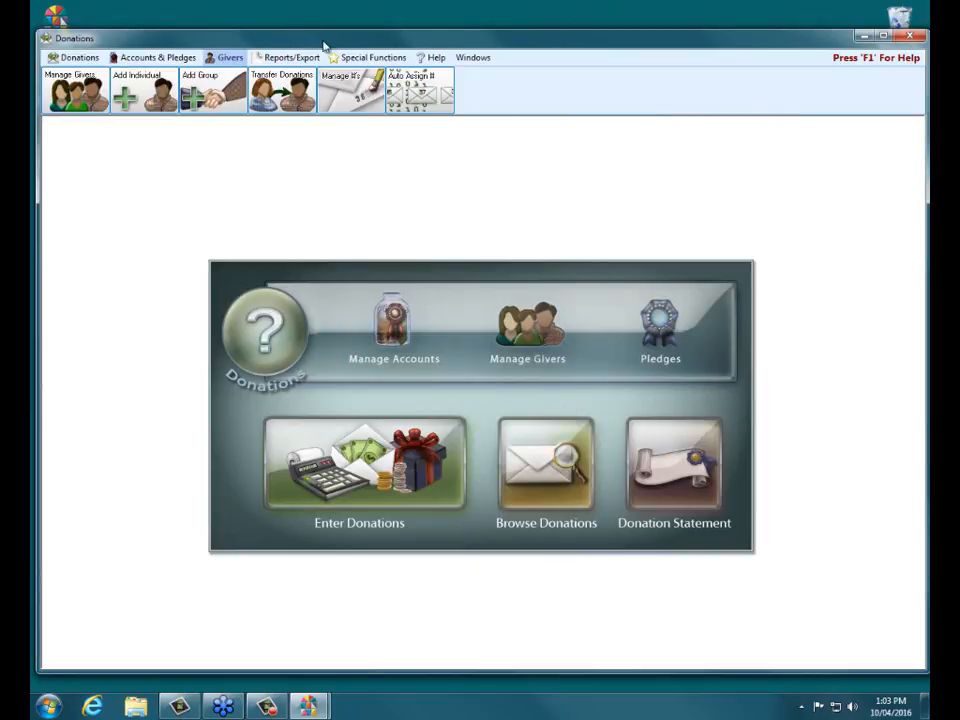
- Show the Add Individual choices from the Givers menu toolbar
left_click(230, 58)
left_click(145, 91)
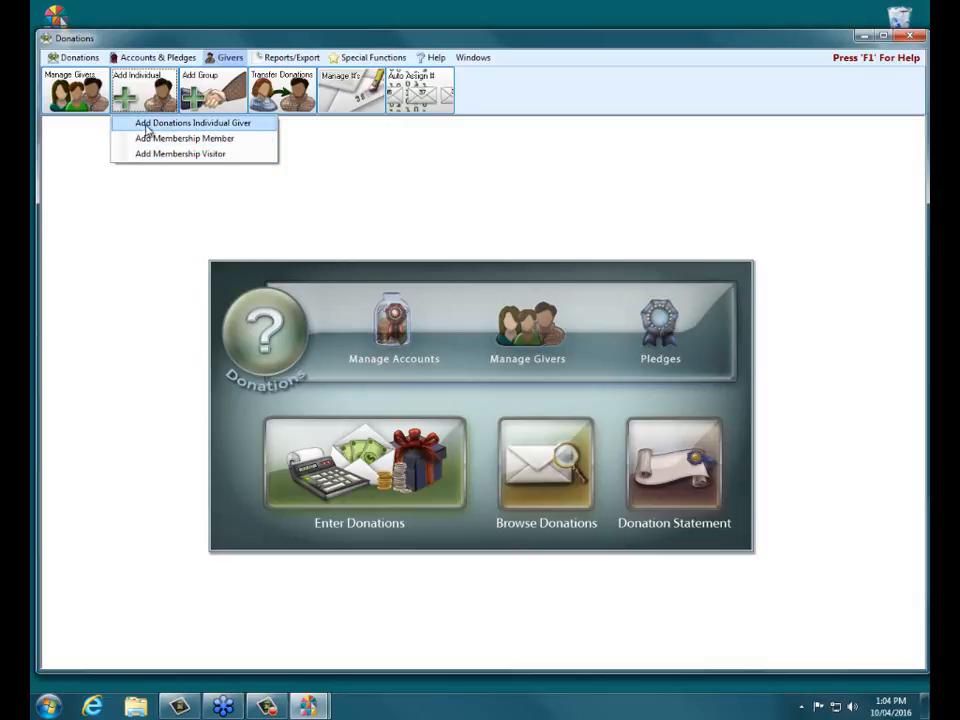
- Choose Add Donations Individual Giver to get a blank giver form
left_click(201, 124)
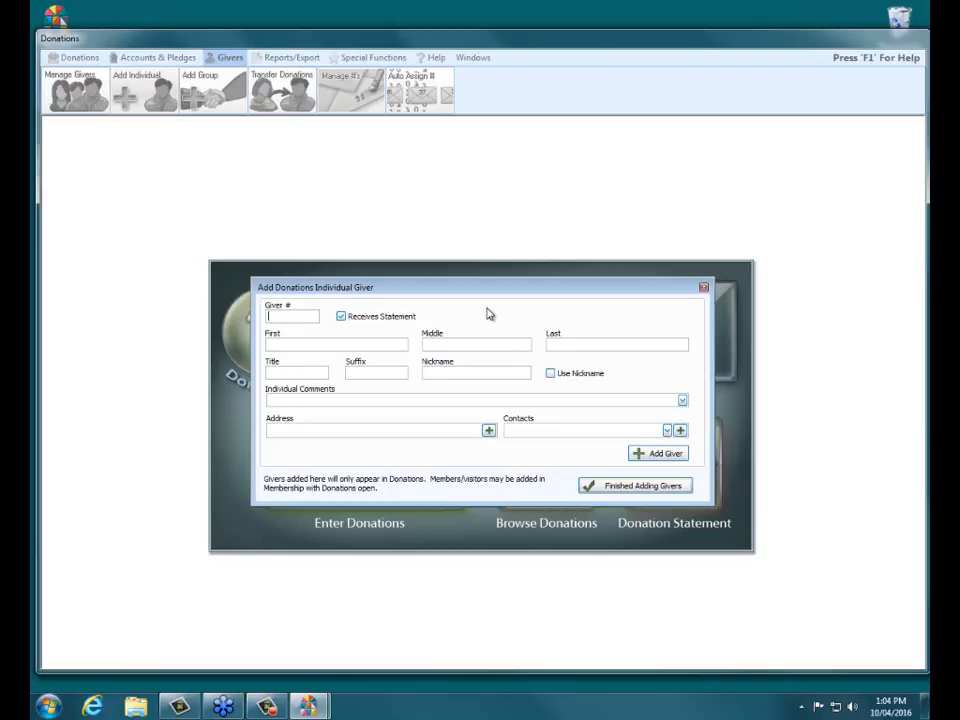
- Enter 999 as the new giver's number
type("999")
- Enter the giver's first name, middle initial and last name
left_click(351, 345)
key("Tab")
- Add the giver's street address, city, state and zip code and save it to the form
left_click(489, 431)
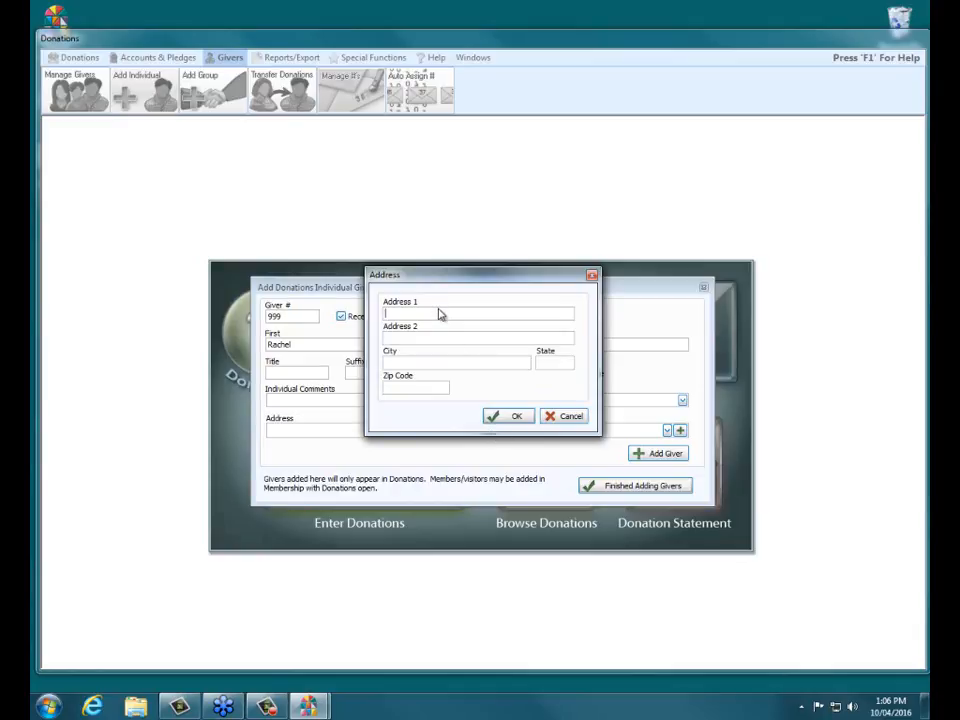
type("123")
key("Tab")
key("Tab")
left_click(413, 315)
type("Main Street")
key("Tab")
type("Gahanna")
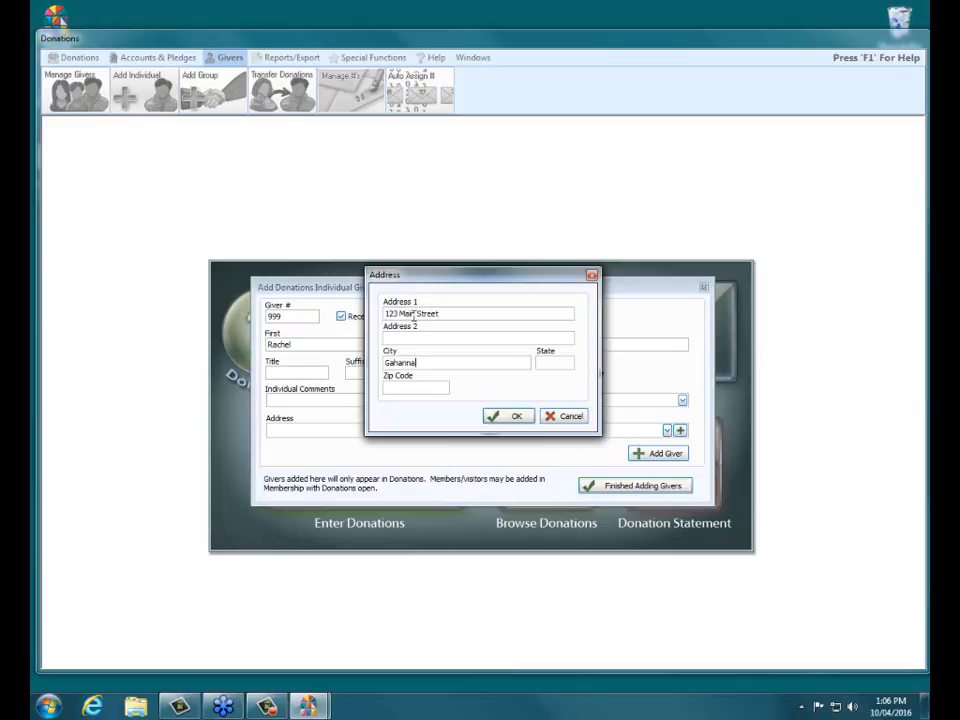
key("Tab")
type("OH")
type("43230")
left_click(499, 417)
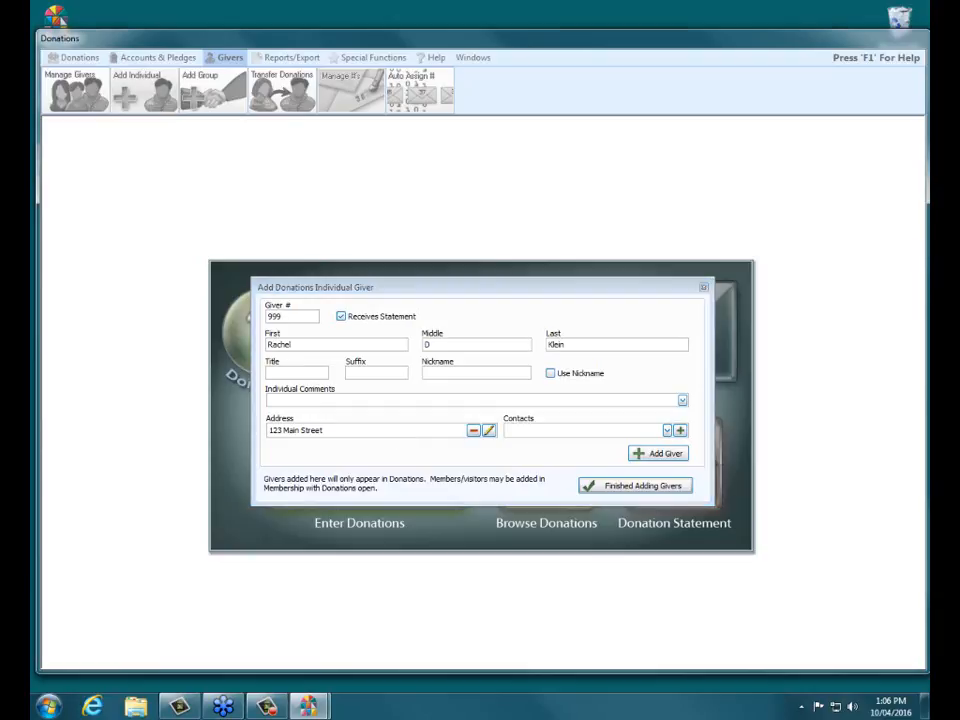
left_click(581, 431)
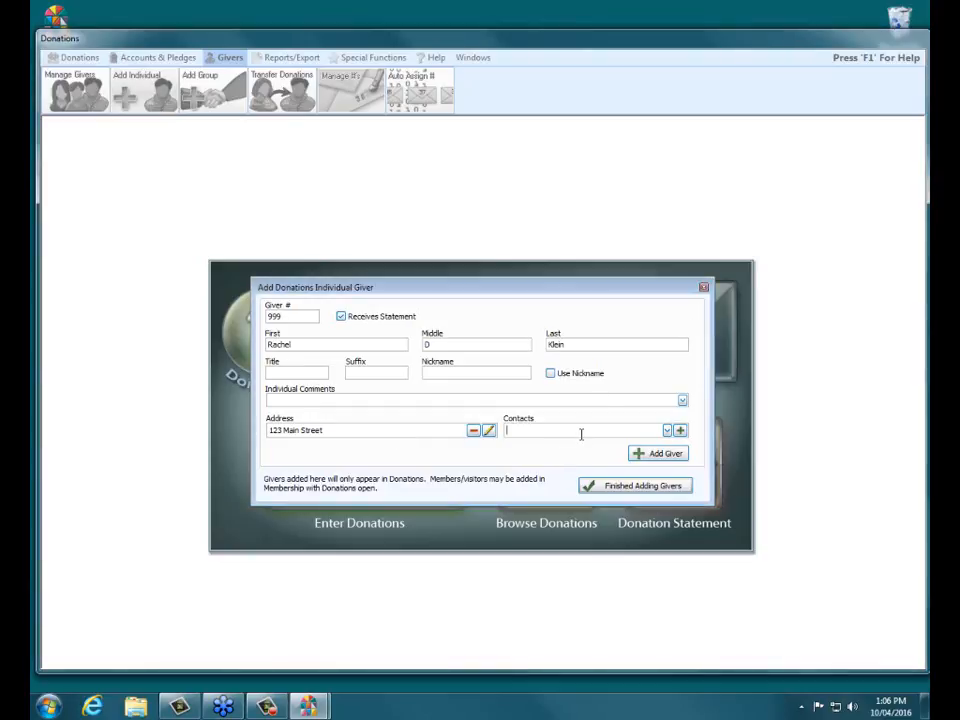
- Start a new contact described as Cell with the giver's phone number
left_click(680, 431)
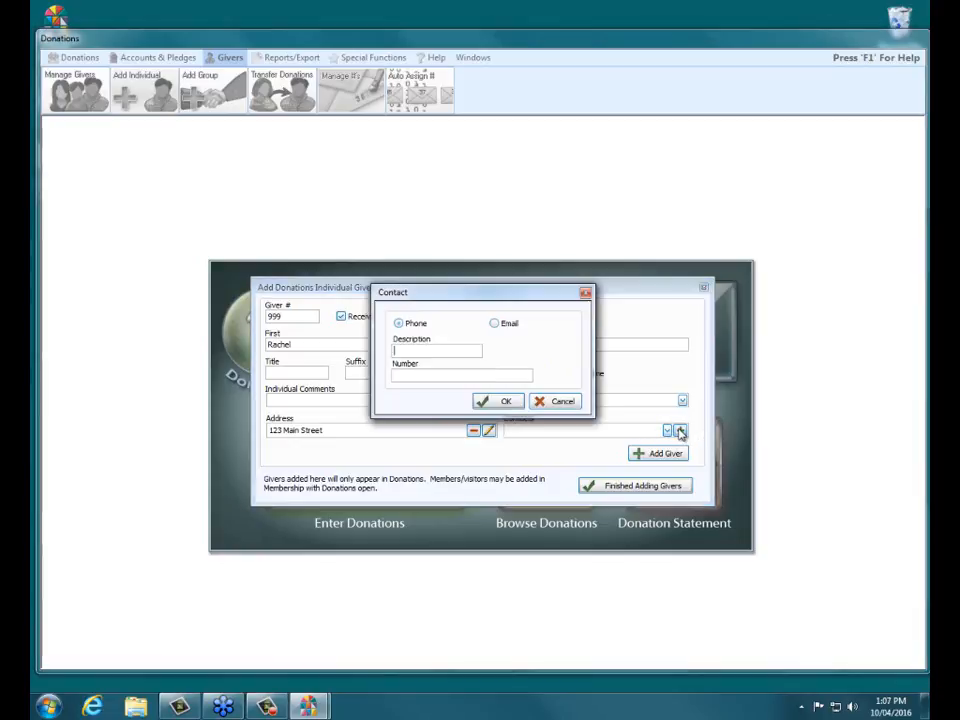
left_click(415, 351)
type("Cell")
key("Tab")
type("6145555555")
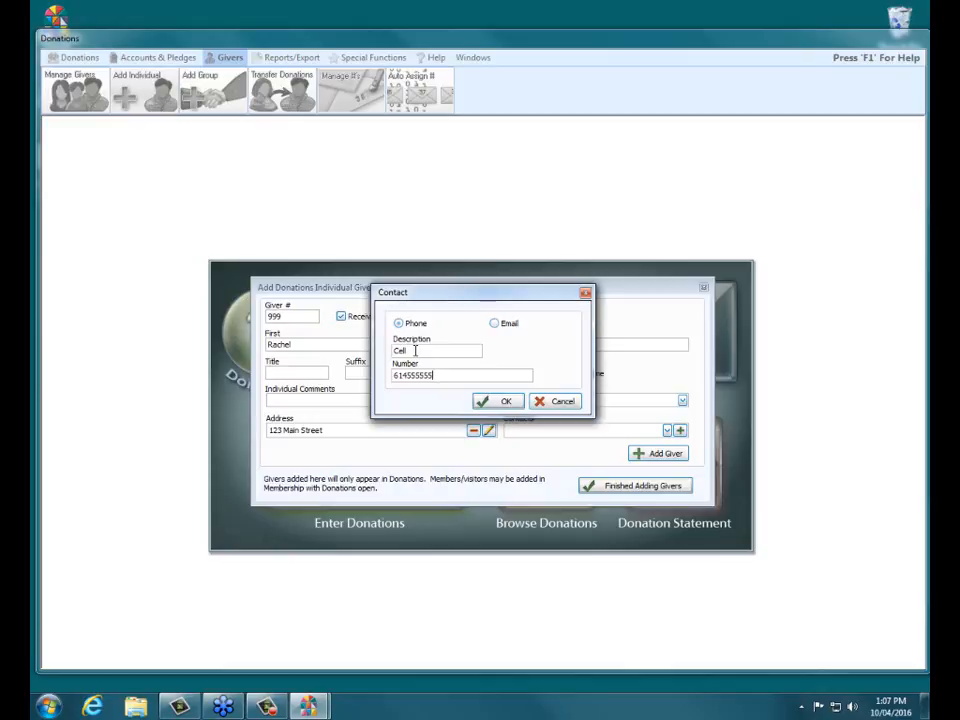
- Change the contact to a Personal e-mail holding the giver's e-mail address and save it
left_click(495, 324)
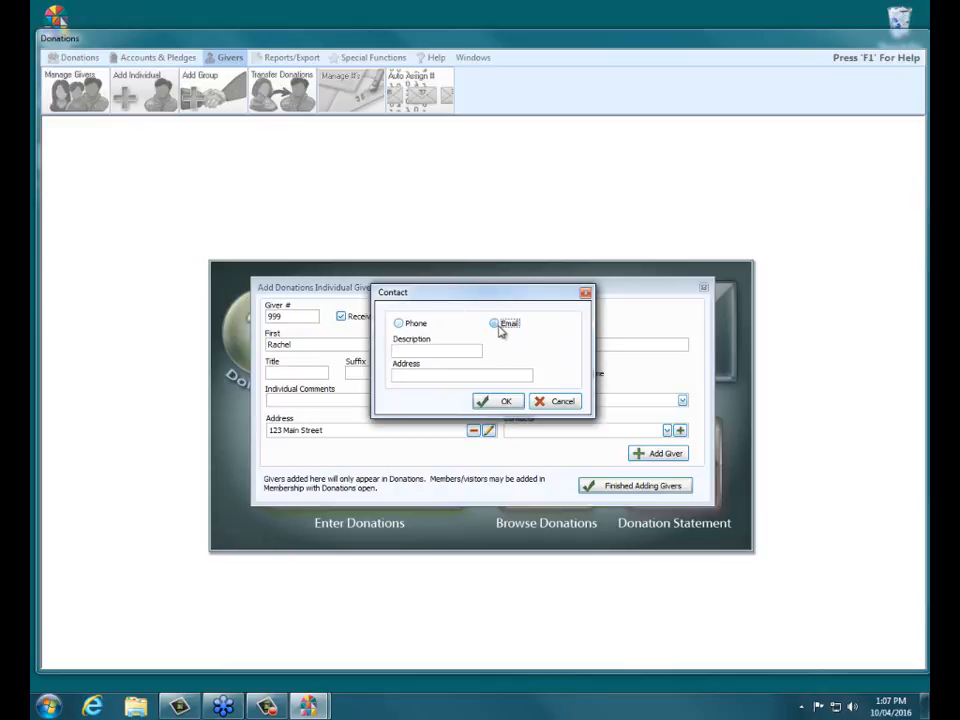
left_click(463, 348)
type("Personal")
key("Tab")
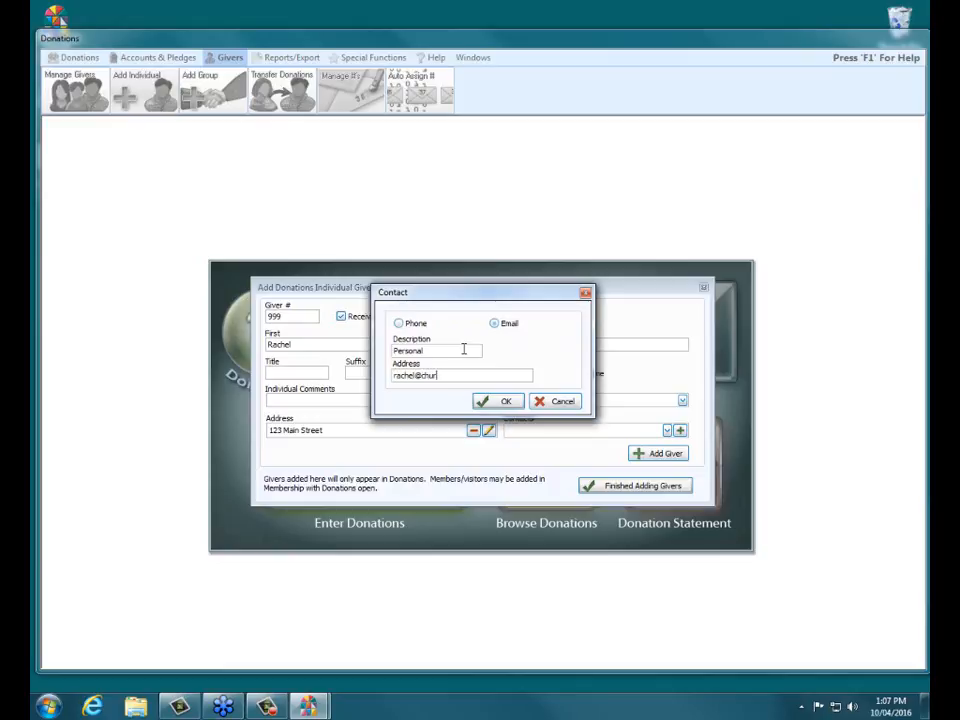
left_click(490, 401)
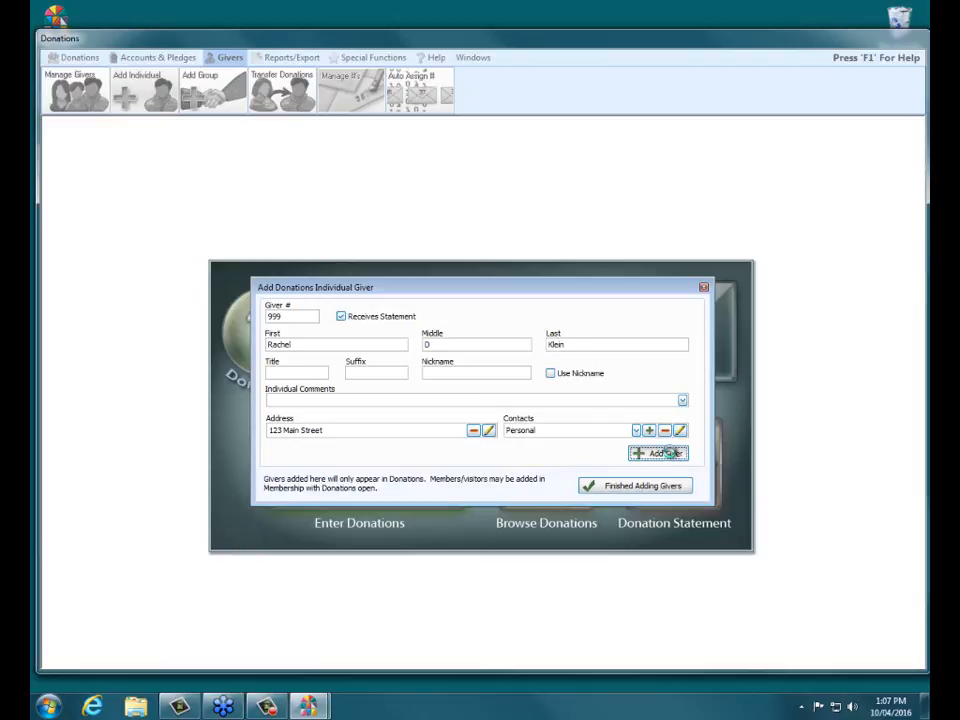
- Save giver 999 and finish adding givers, returning to the Donations panel
left_click(666, 453)
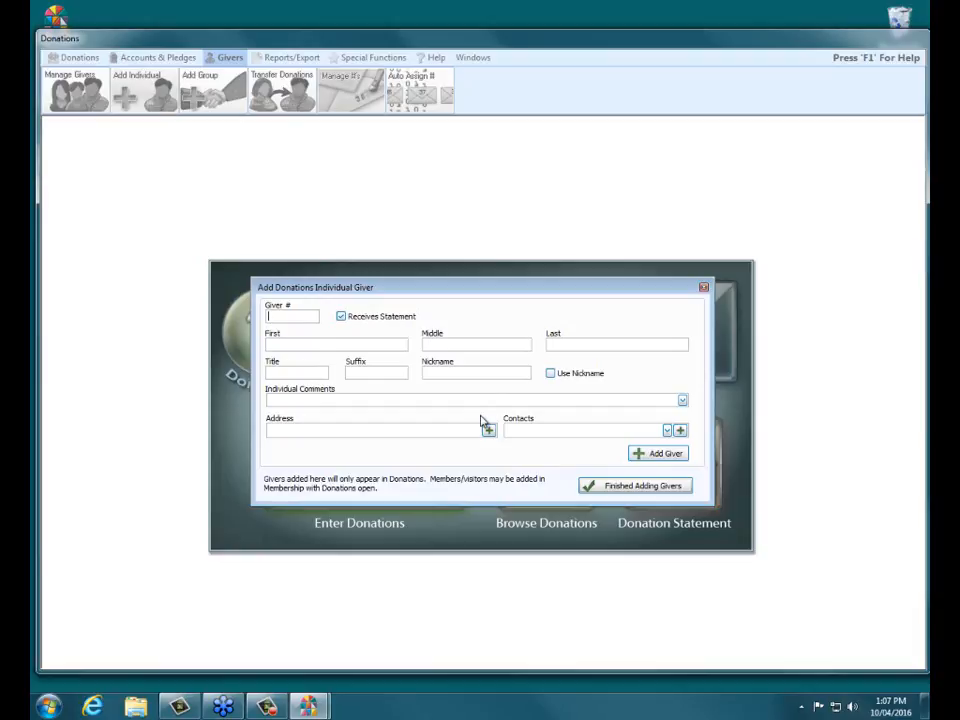
left_click(657, 488)
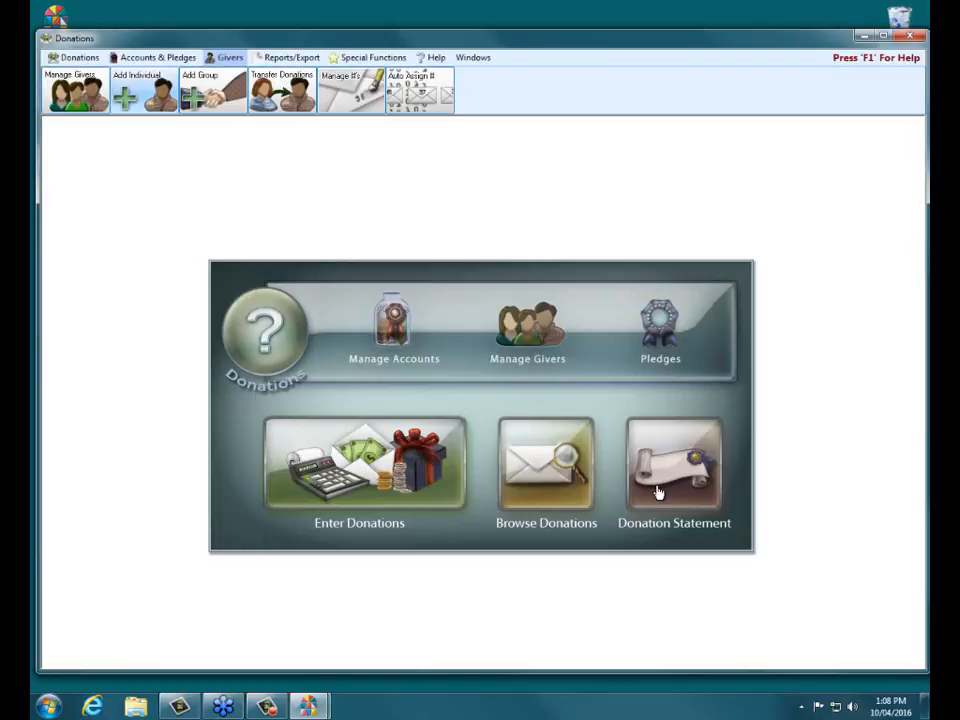
- Open Manage Givers and select giver 999 by searching the first letters of the name
left_click(542, 338)
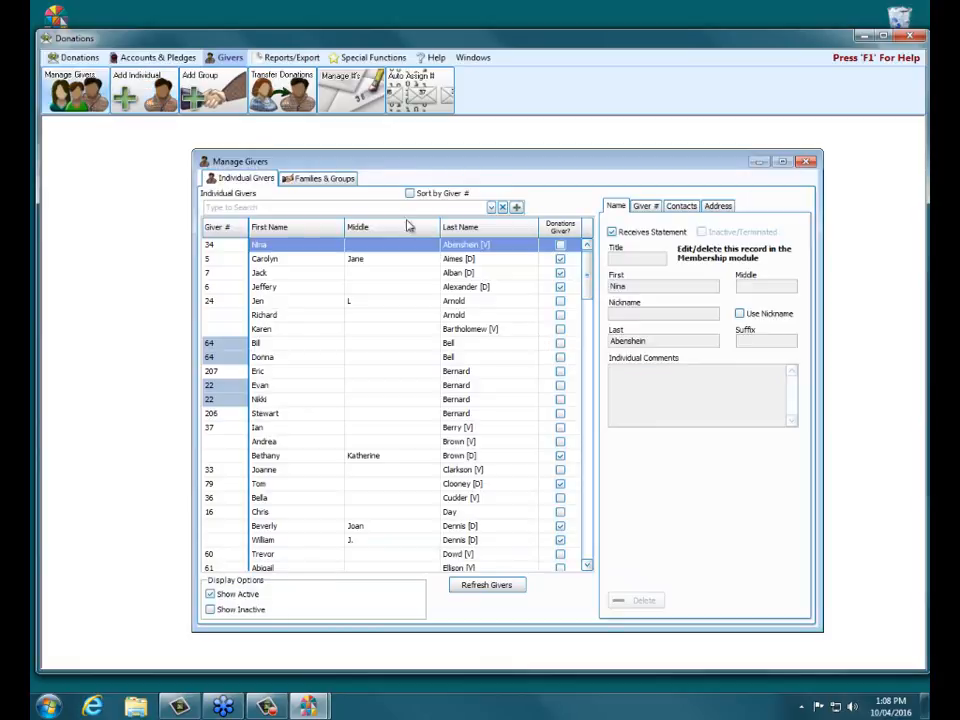
left_click(315, 204)
type("rach")
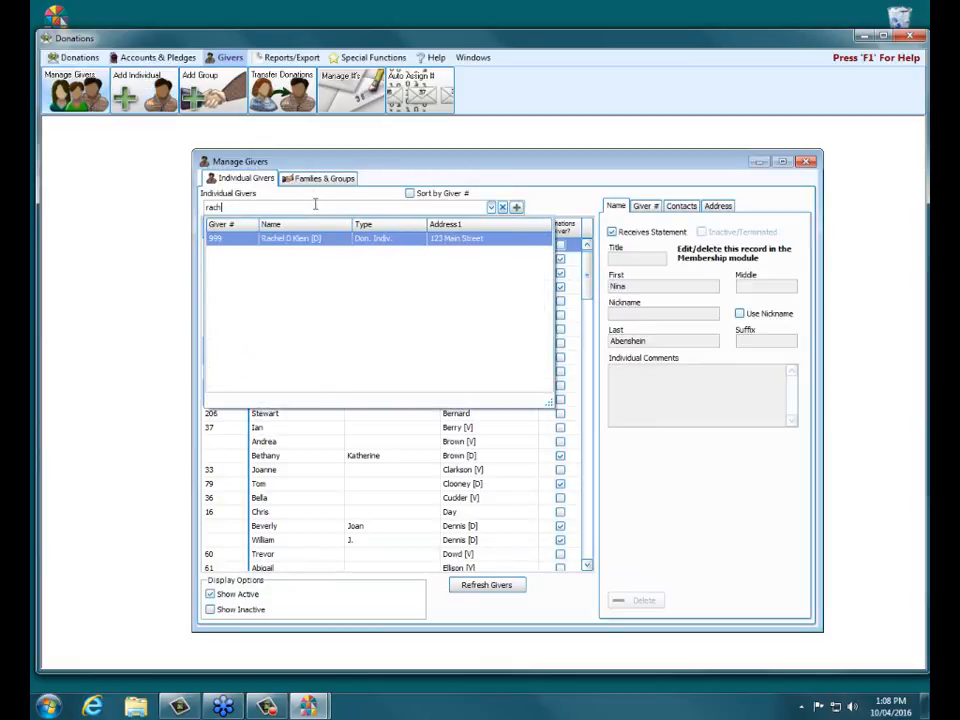
key("Return")
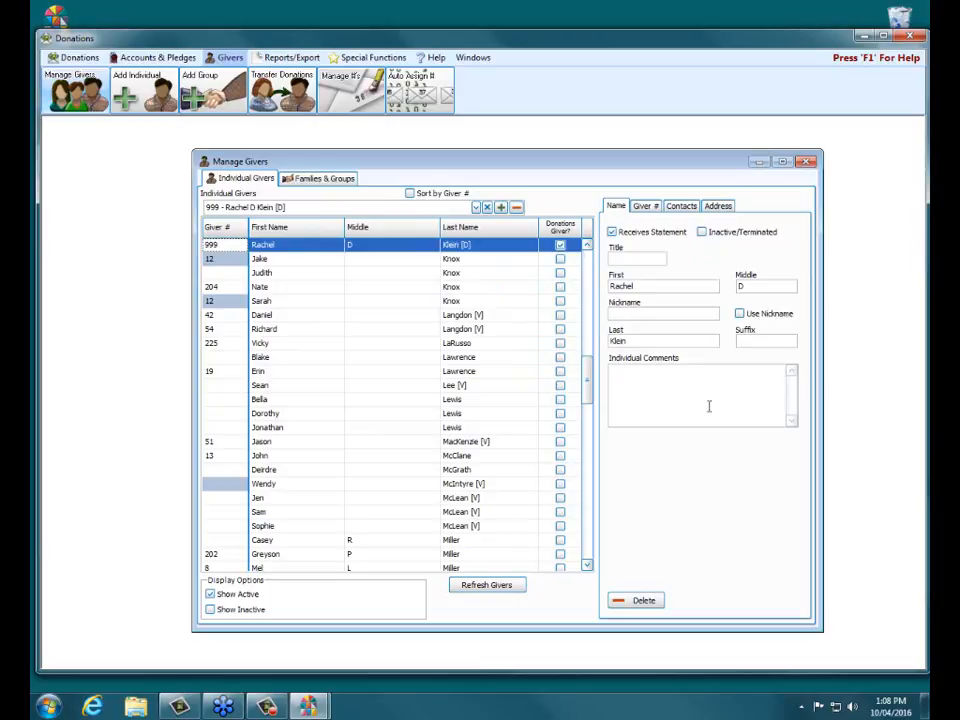
- Review giver 999's contact and address details, then check the add-giver options
left_click(686, 207)
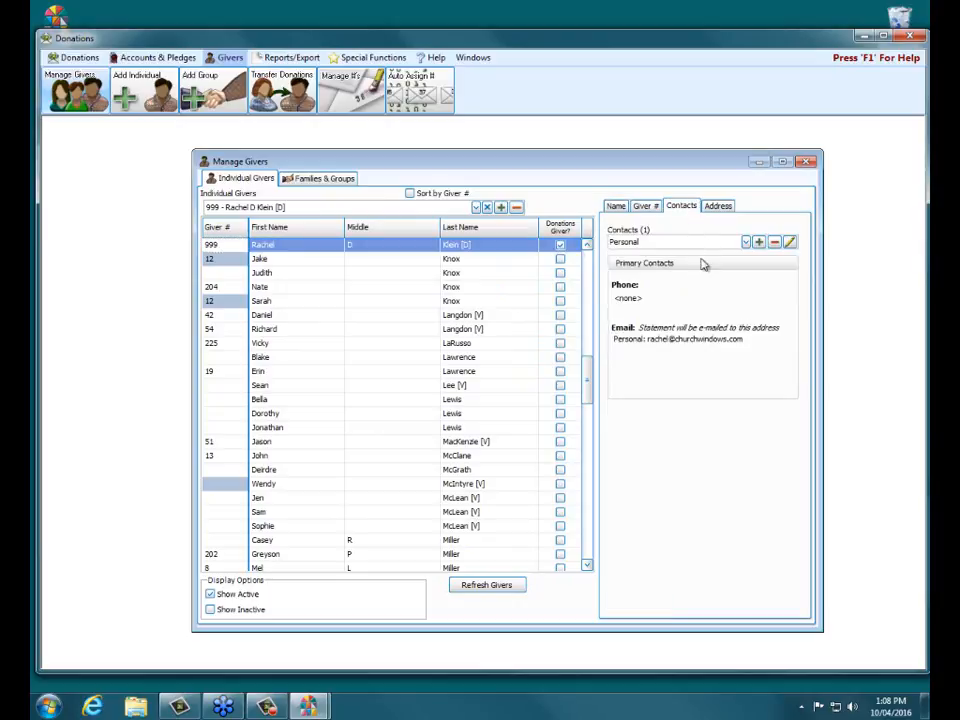
left_click(716, 207)
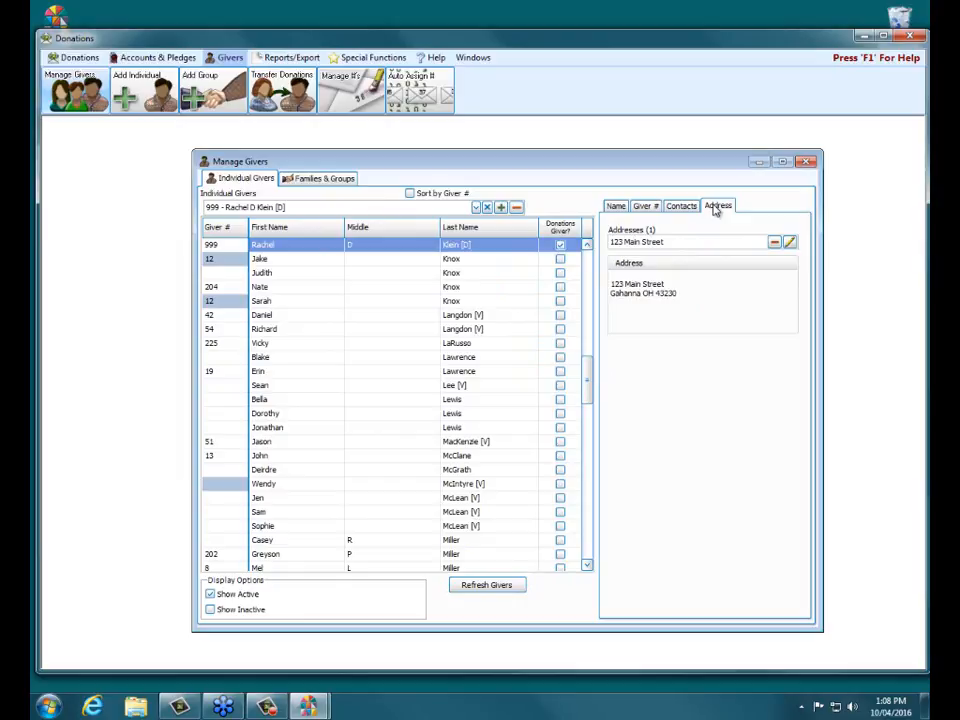
left_click(503, 210)
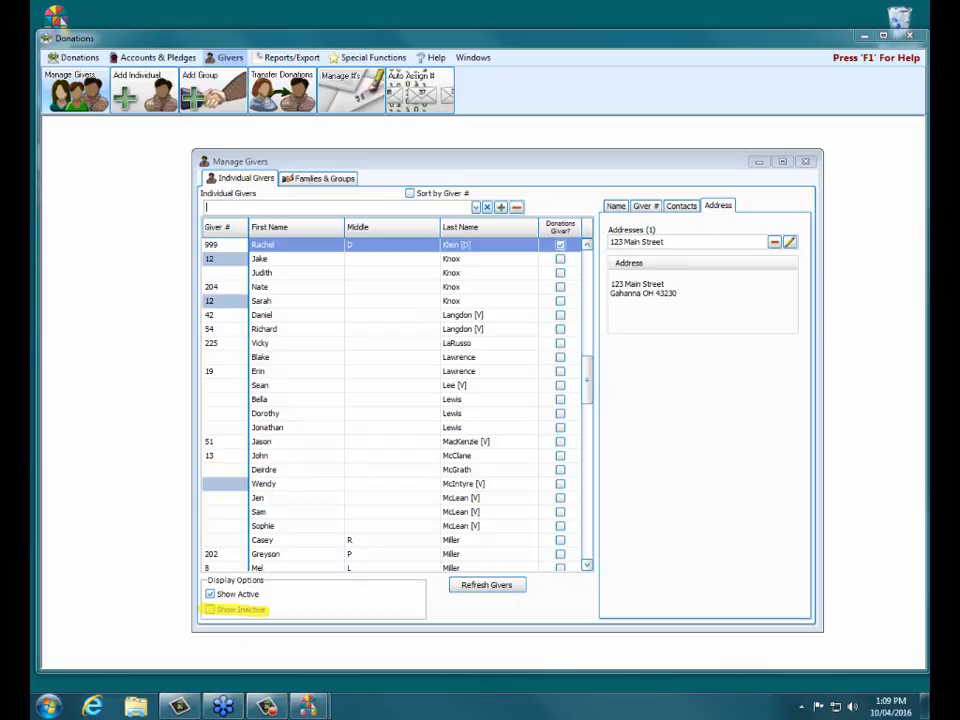
- Show inactive givers and search the new person's full name, confirming no existing record
left_click(211, 610)
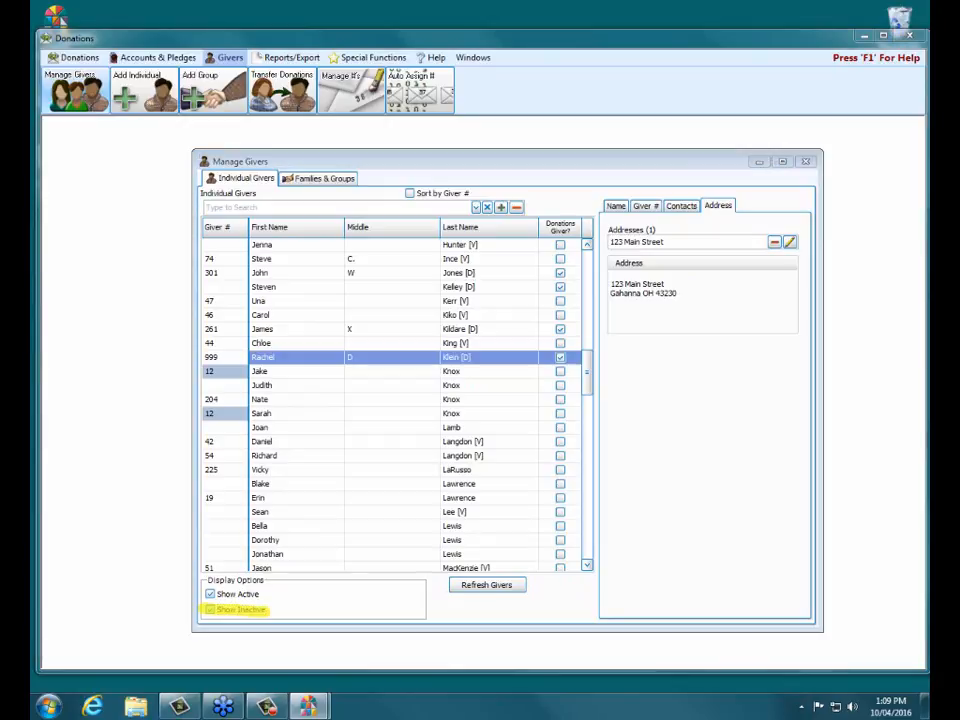
left_click(313, 208)
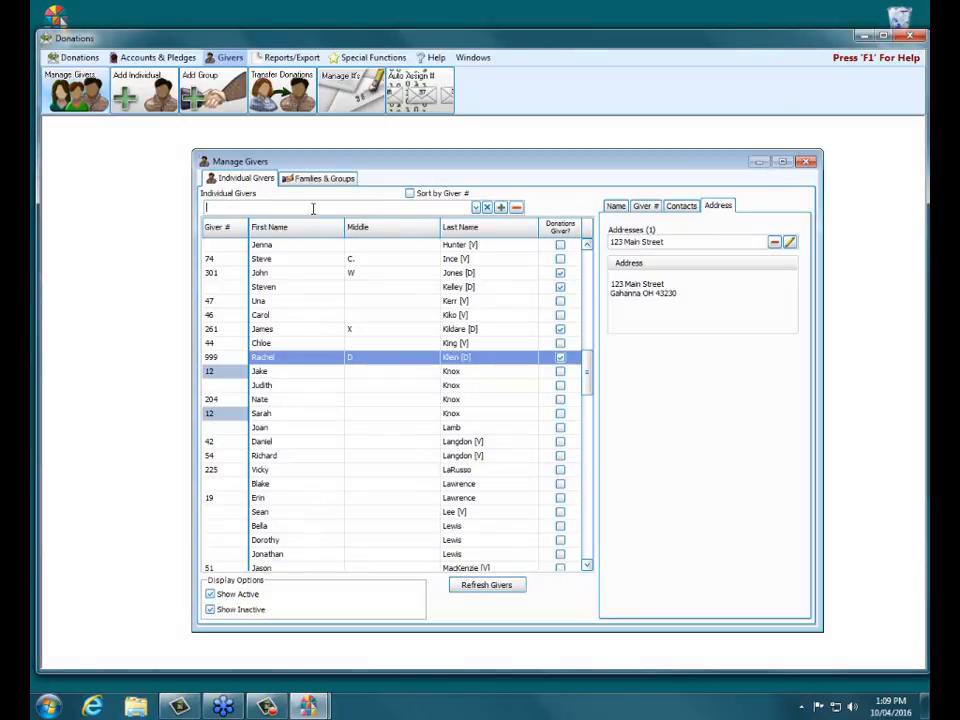
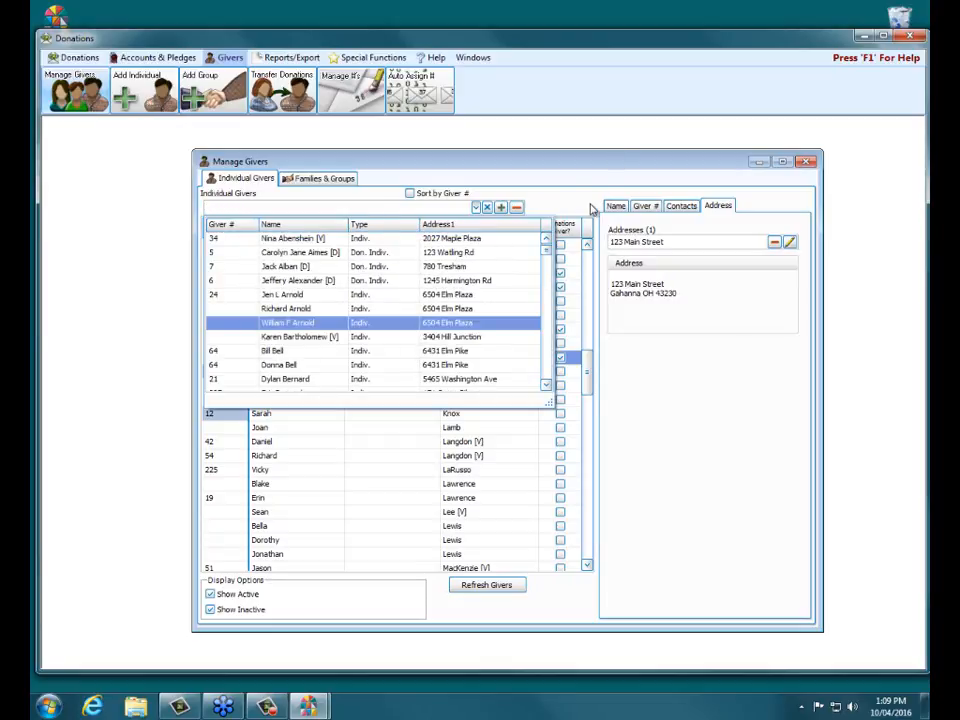
left_click(590, 208)
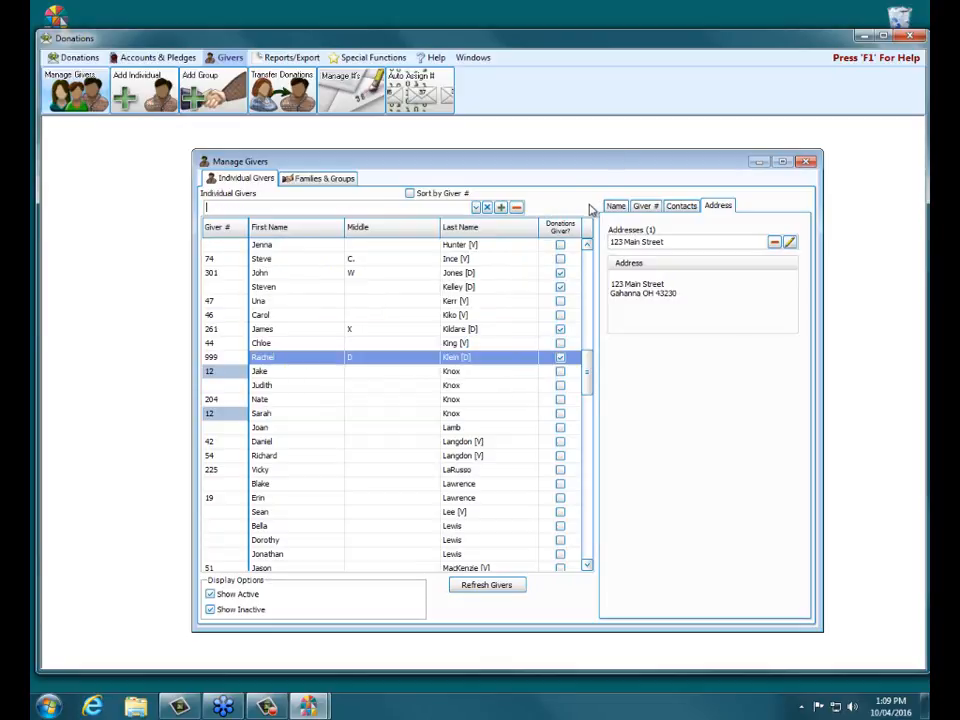
- Check the Add Giver choices, then close the Manage Givers window
left_click(502, 208)
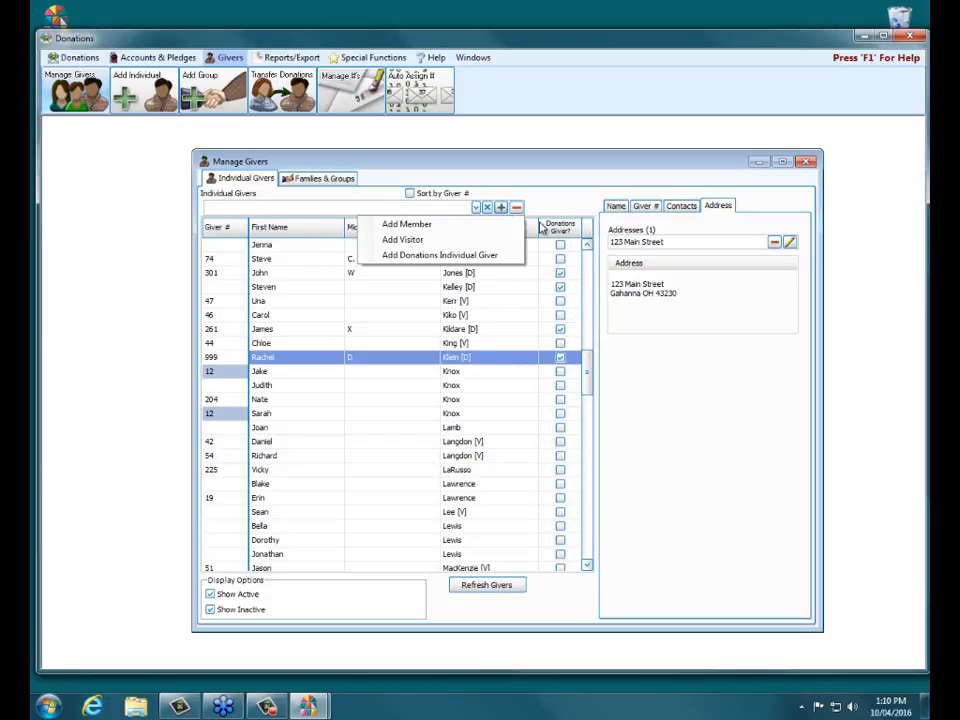
left_click(807, 163)
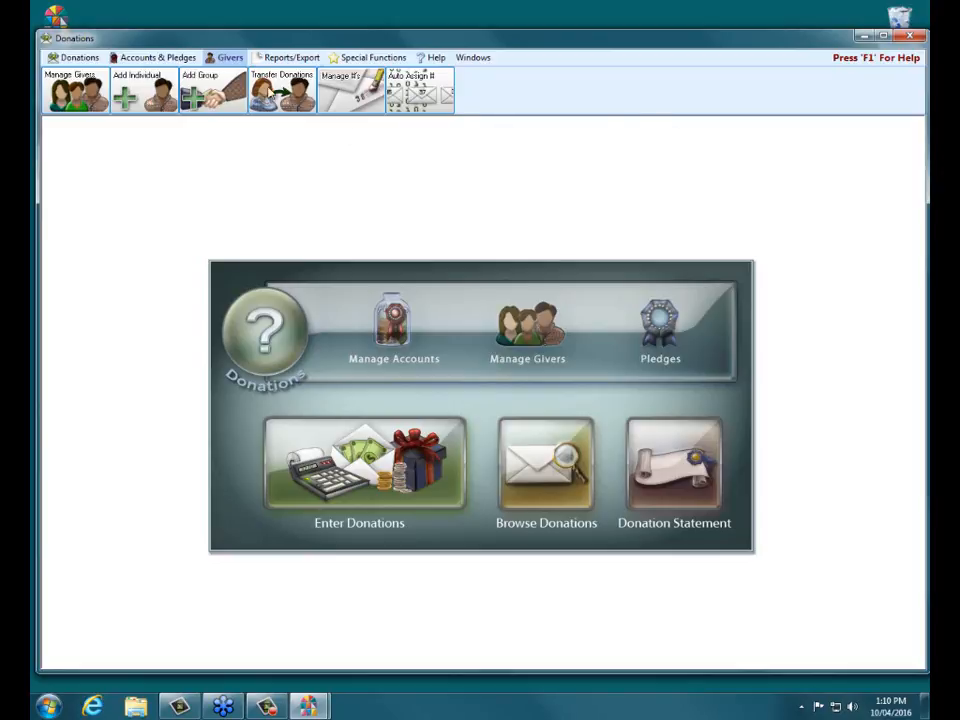
- Choose Add Membership Member from the Add Individual options
left_click(140, 84)
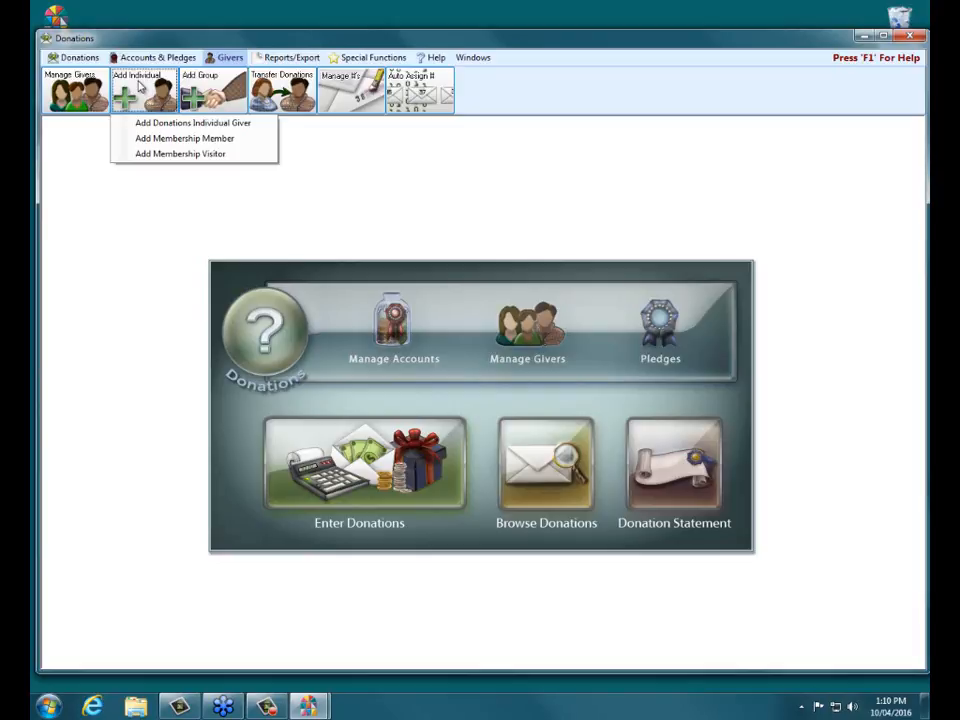
left_click(180, 146)
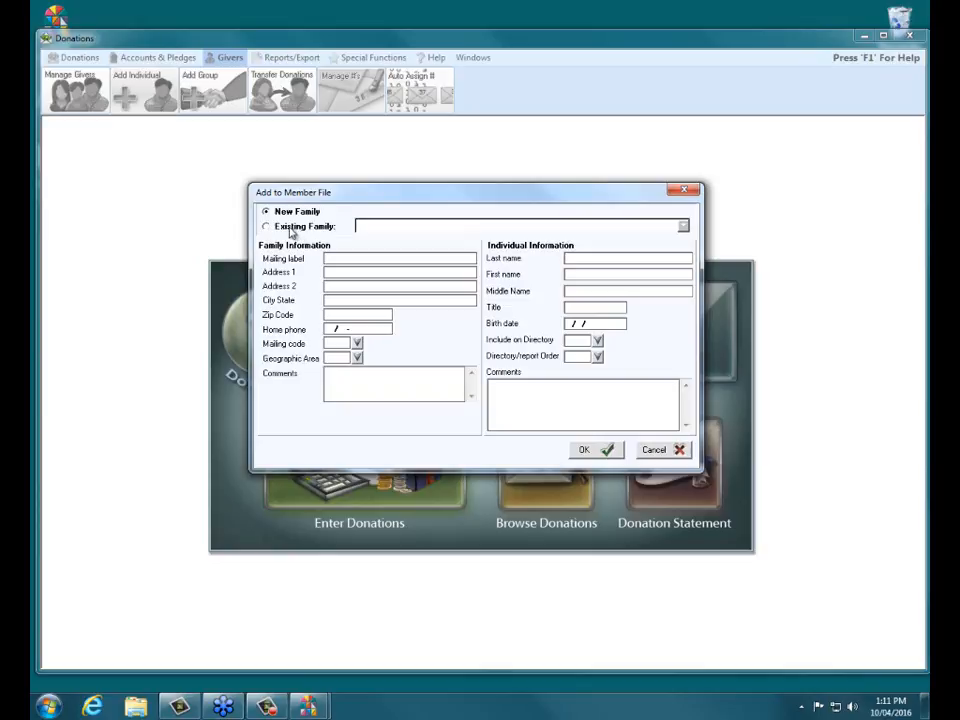
left_click(287, 228)
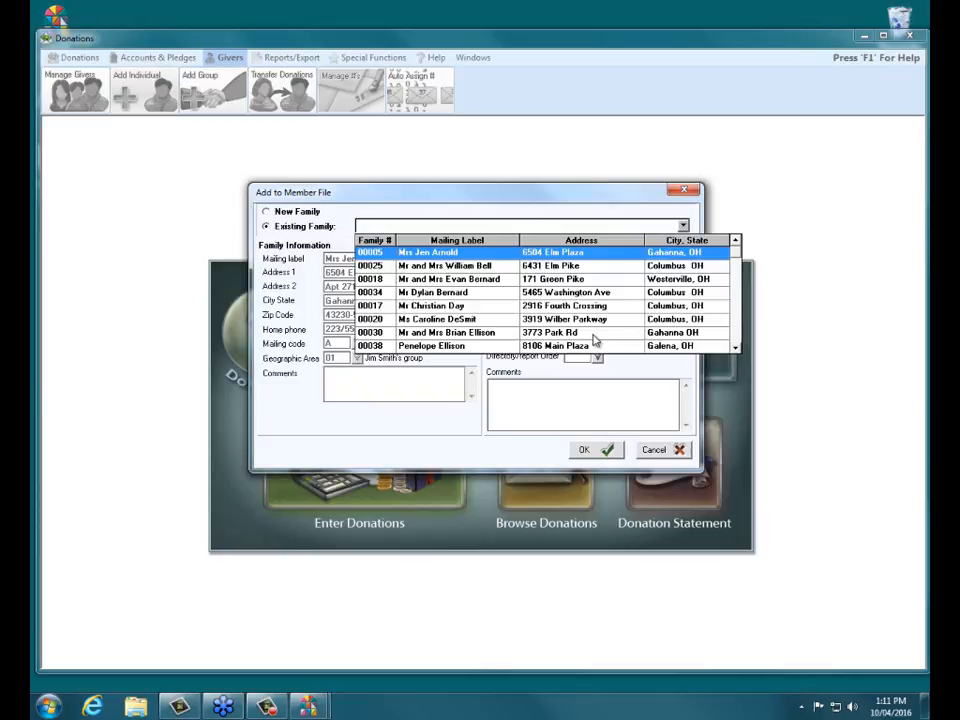
left_click(297, 212)
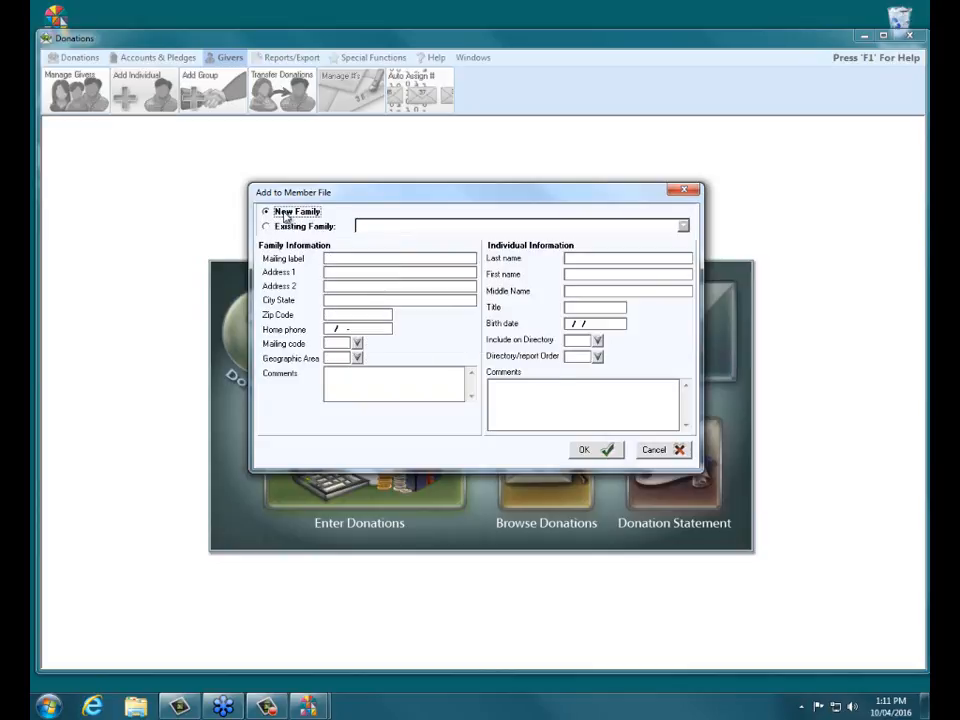
left_click(349, 259)
- Enter the new family's mailing label and the member's last and first names
left_click(395, 257)
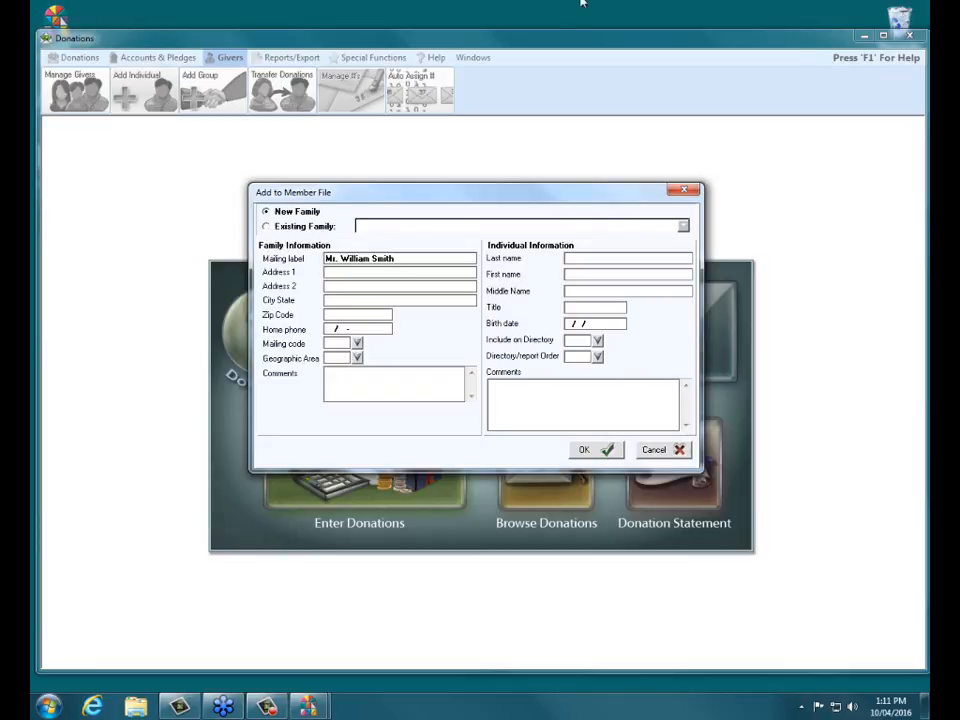
left_click(607, 258)
key("Tab")
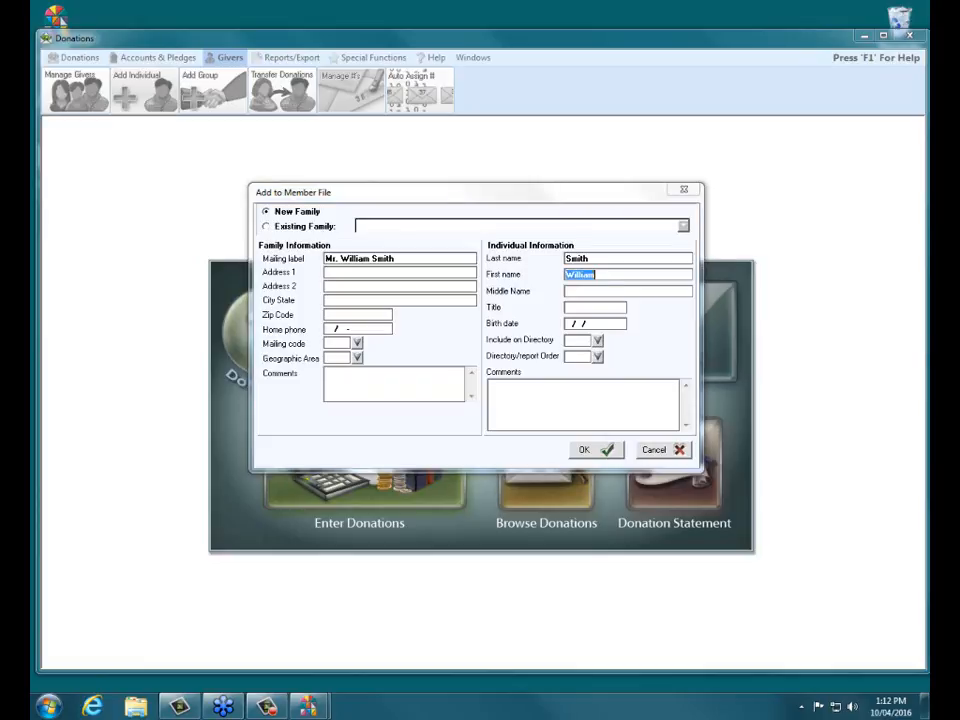
mouse_move(510, 335)
left_mouse_down()
mouse_move(553, 336)
mouse_move(493, 347)
mouse_move(558, 356)
left_mouse_up()
- Set Include on Directory to N (No) for the new member
left_click(598, 340)
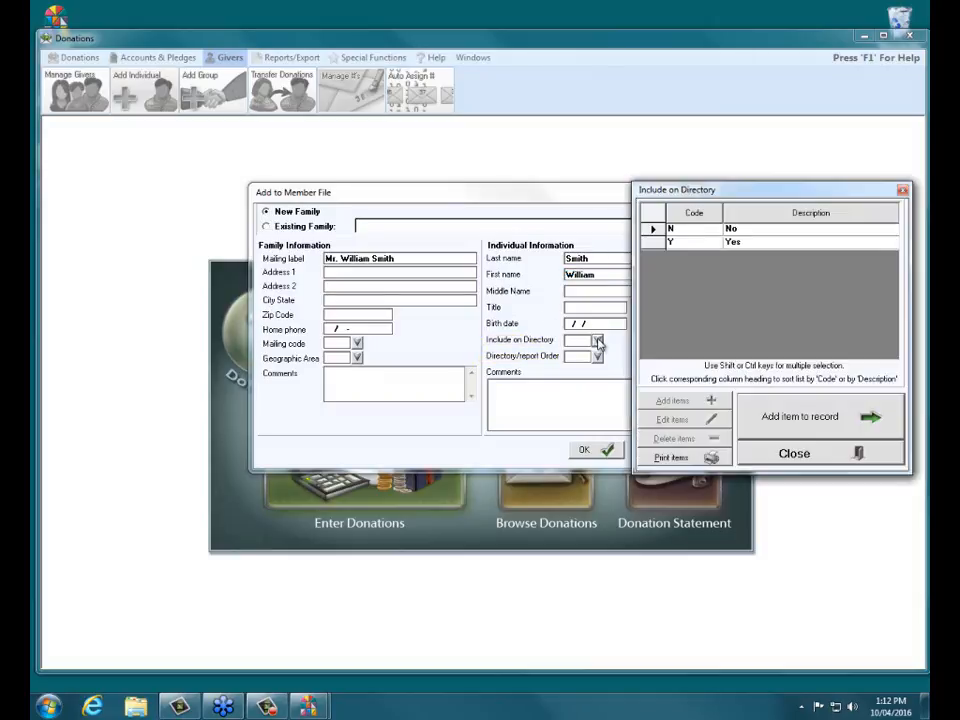
left_click_drag(794, 191, 802, 194)
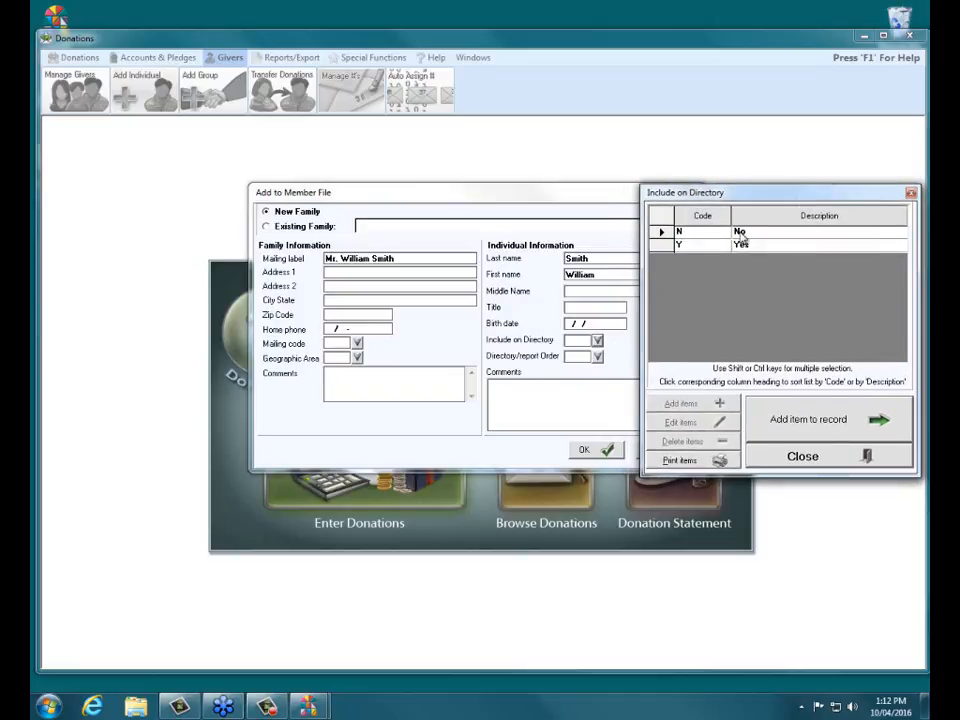
left_click(659, 231)
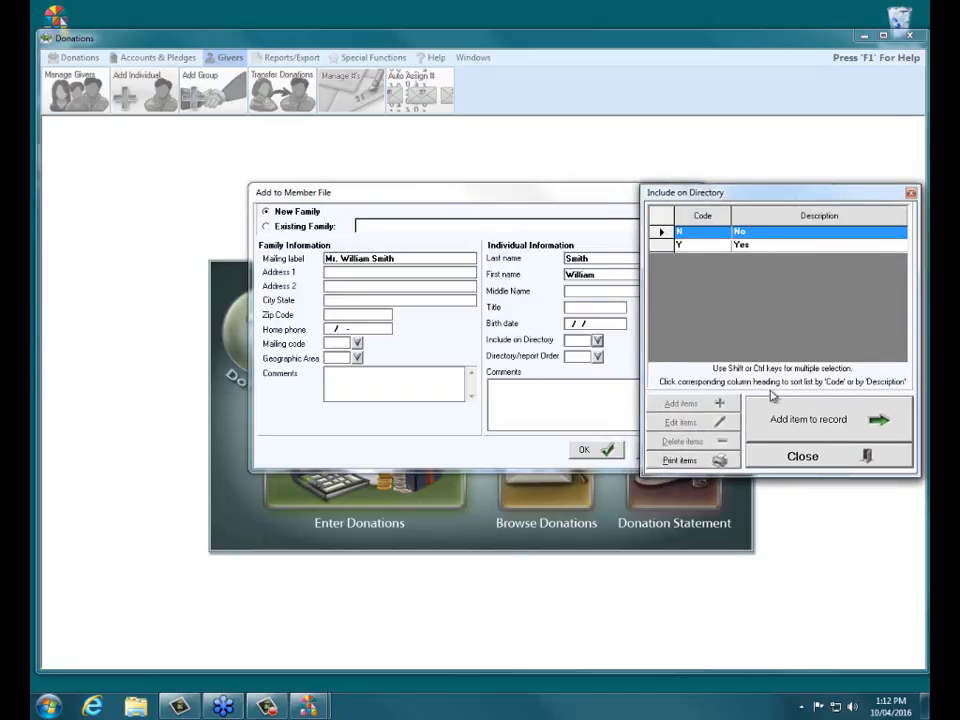
left_click(818, 421)
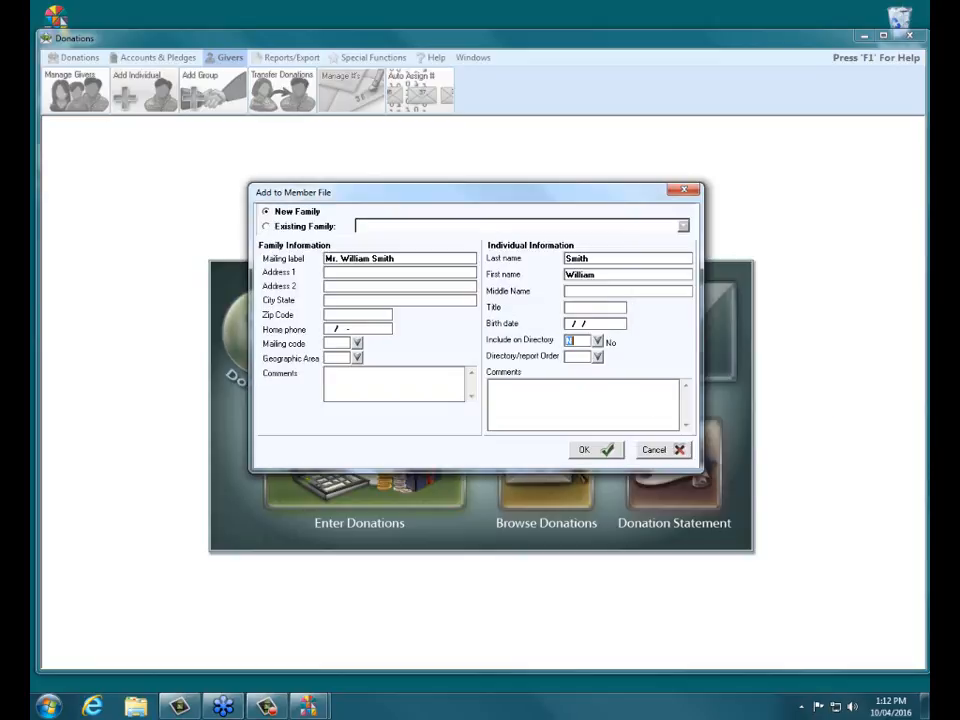
- Set Directory/report Order to 1 (Primary)
left_click(597, 357)
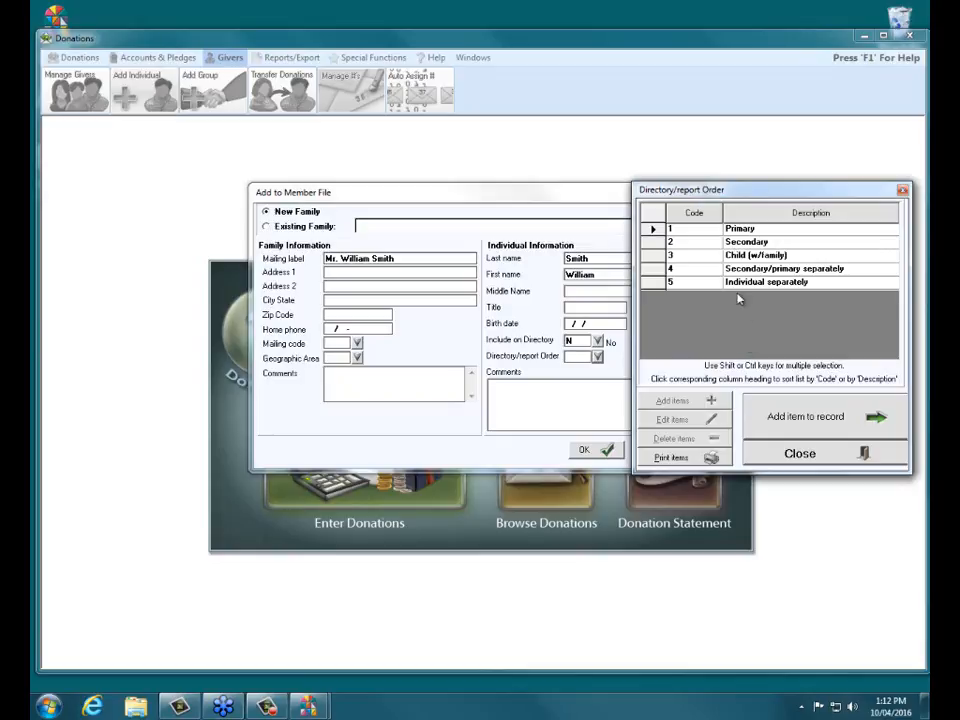
left_click_drag(735, 192, 741, 182)
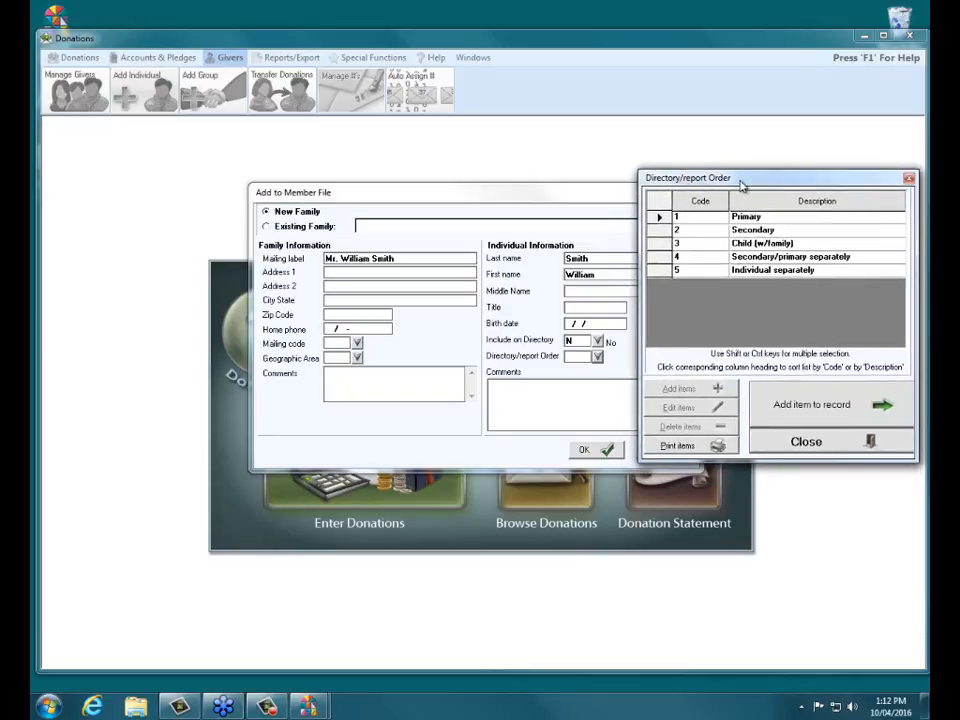
left_click(662, 217)
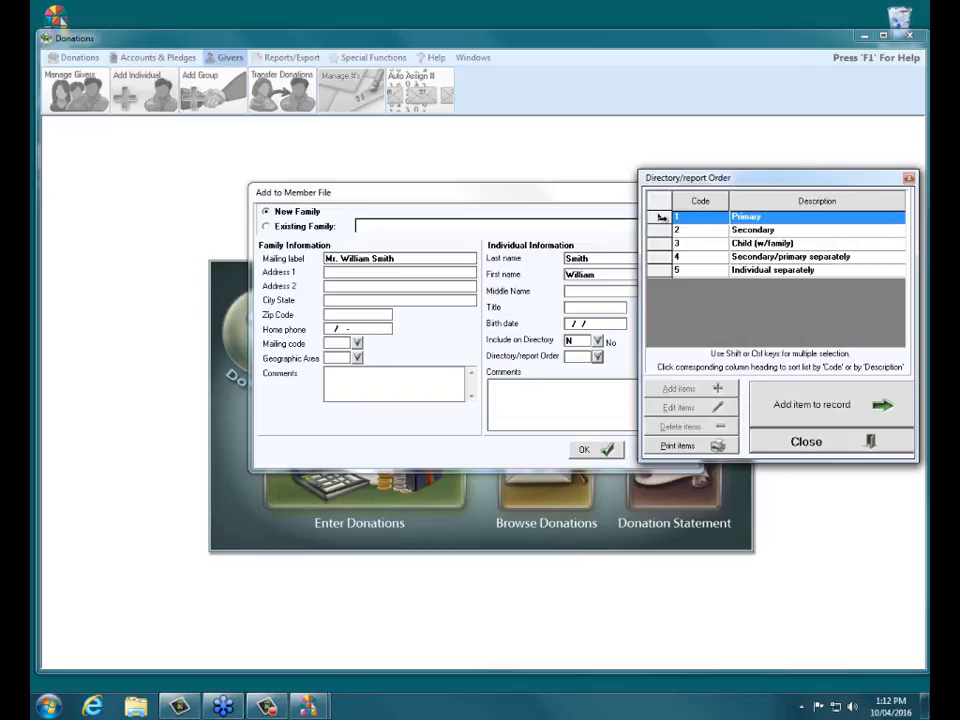
left_click(801, 406)
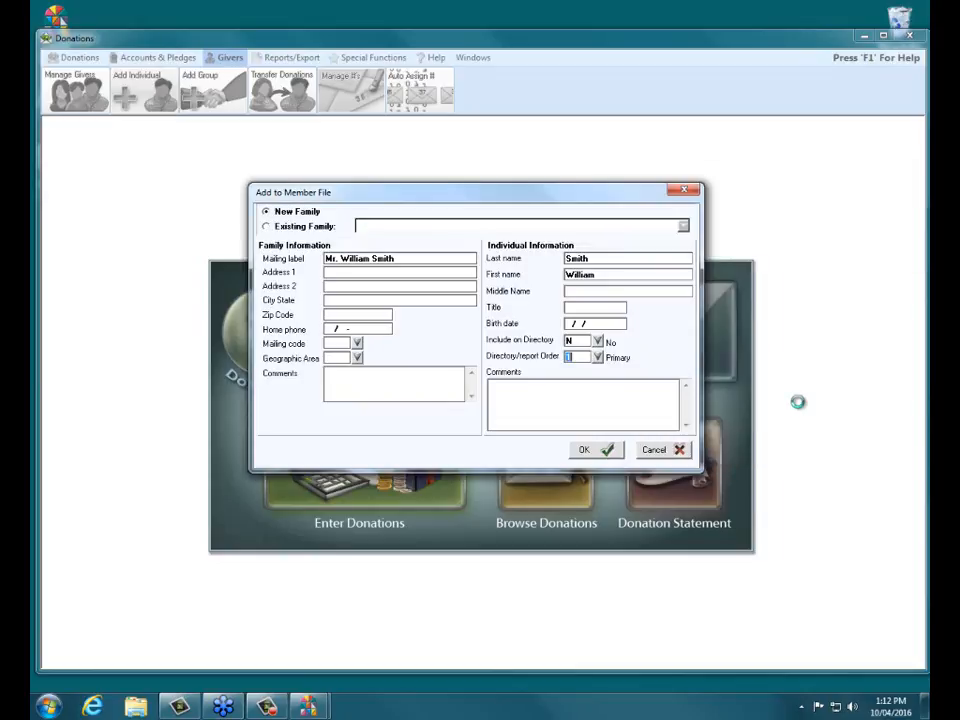
left_click(341, 377)
- Save the new member, find them by surname in Manage Givers, then close it
left_click(598, 455)
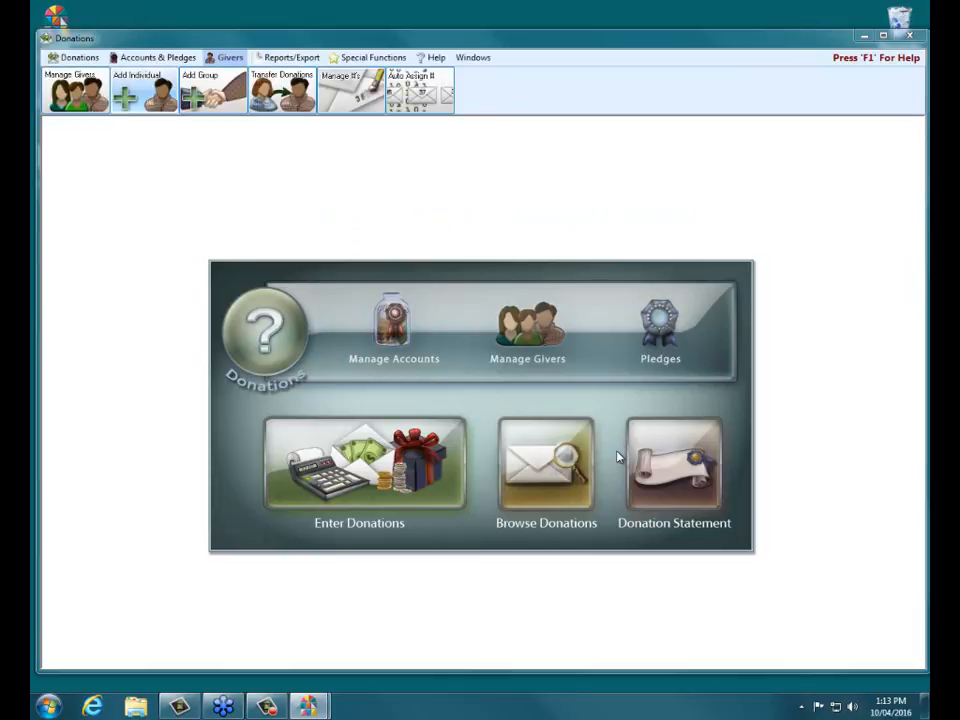
left_click(521, 348)
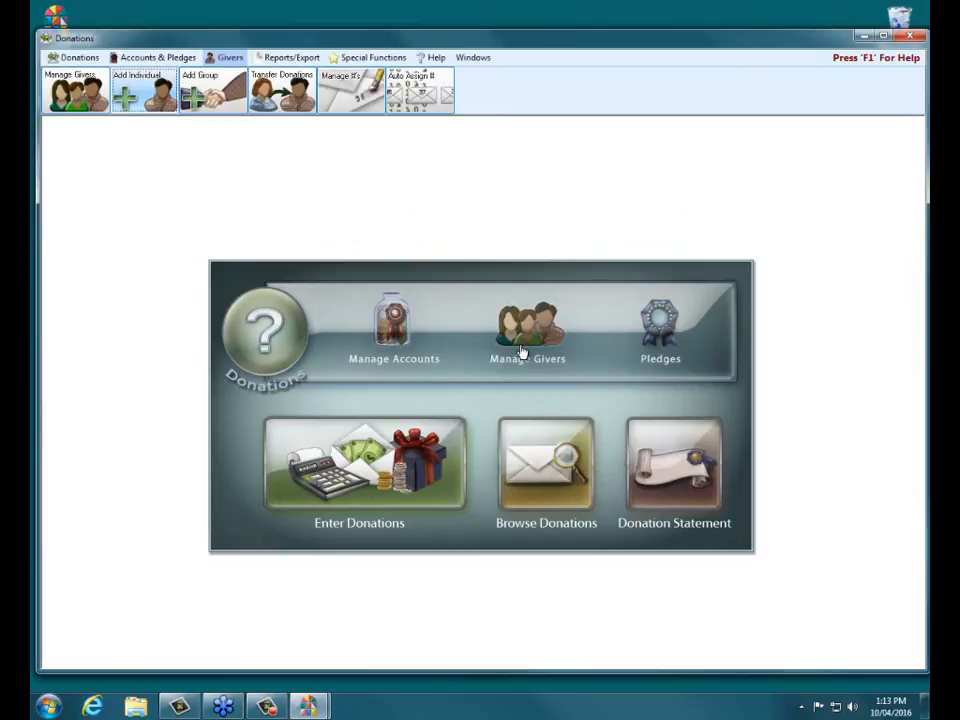
left_click(332, 208)
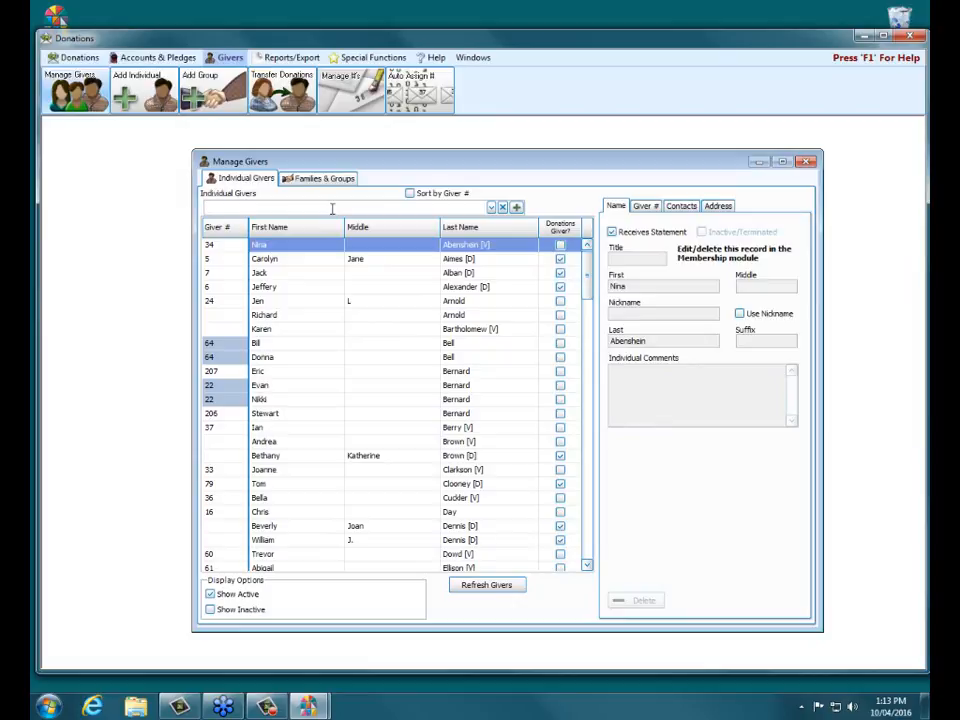
type("smith")
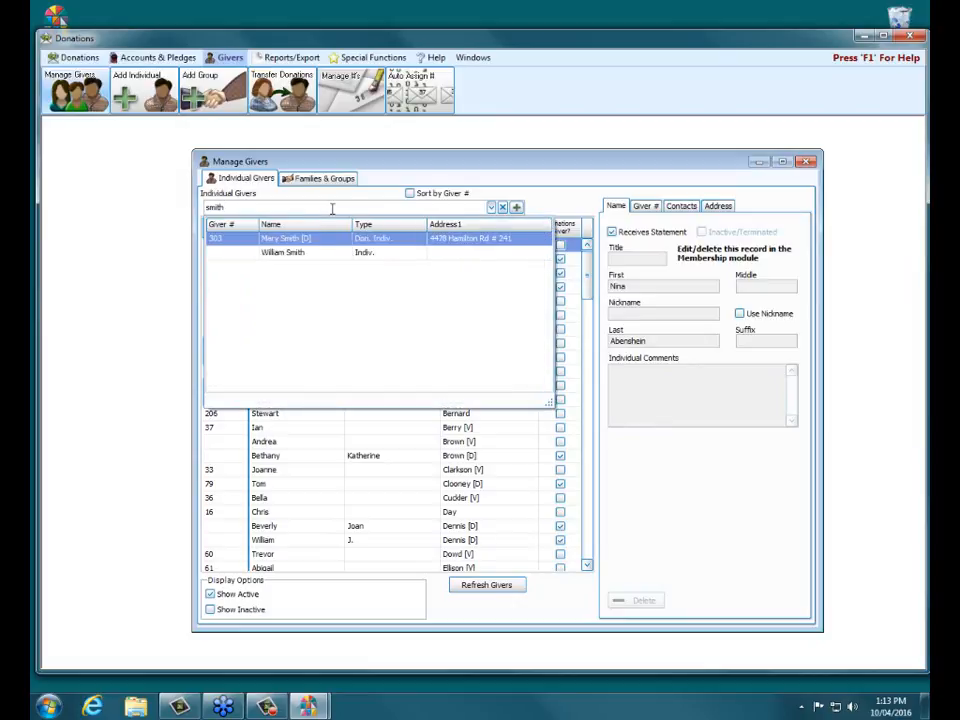
key("Down")
key("Return")
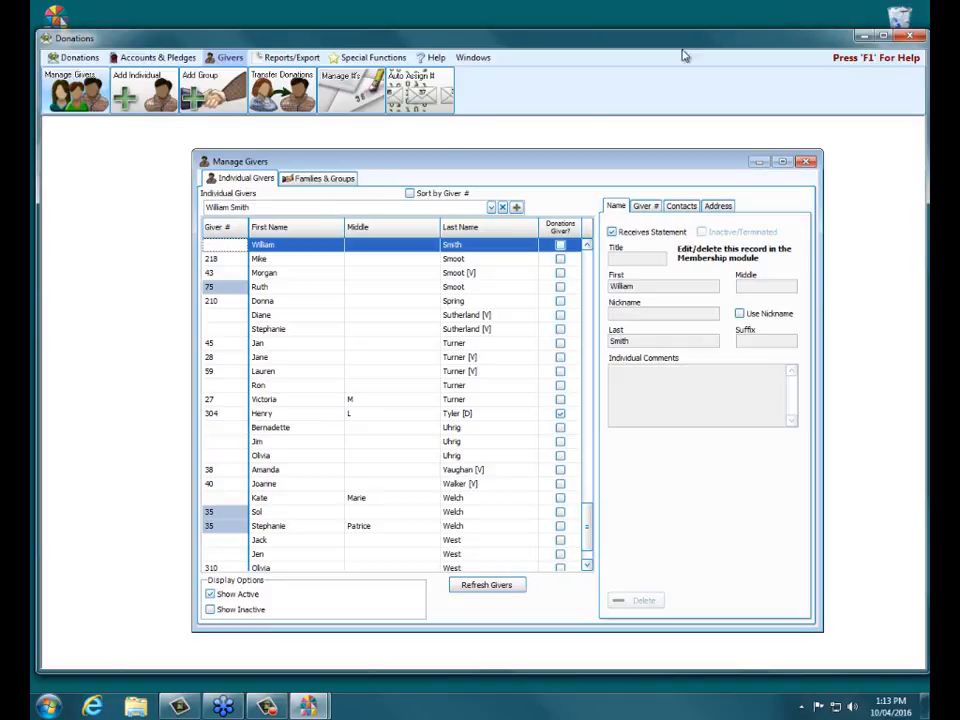
left_click(807, 162)
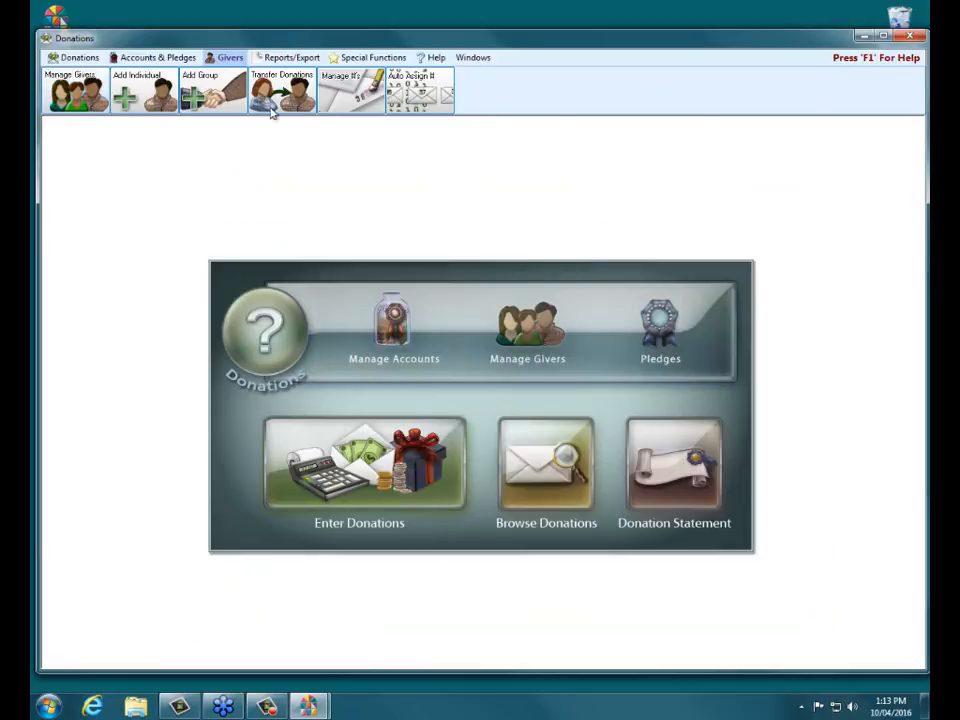
- Add a group with giver number 100 named 'Loyal Hands Sunday School Class'
left_click(214, 97)
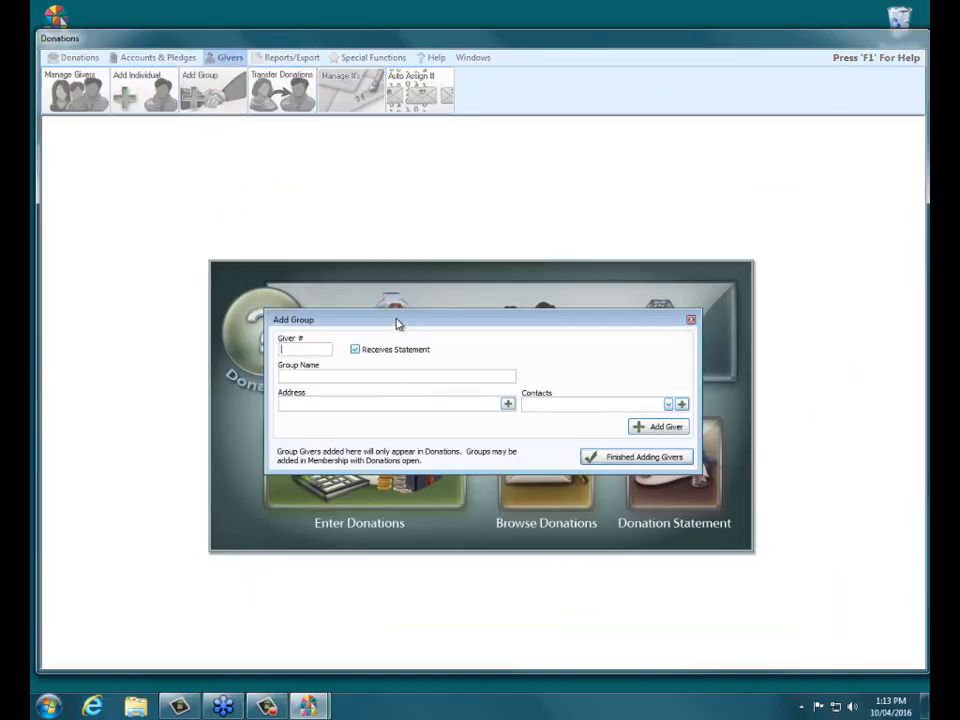
left_click_drag(396, 323, 398, 320)
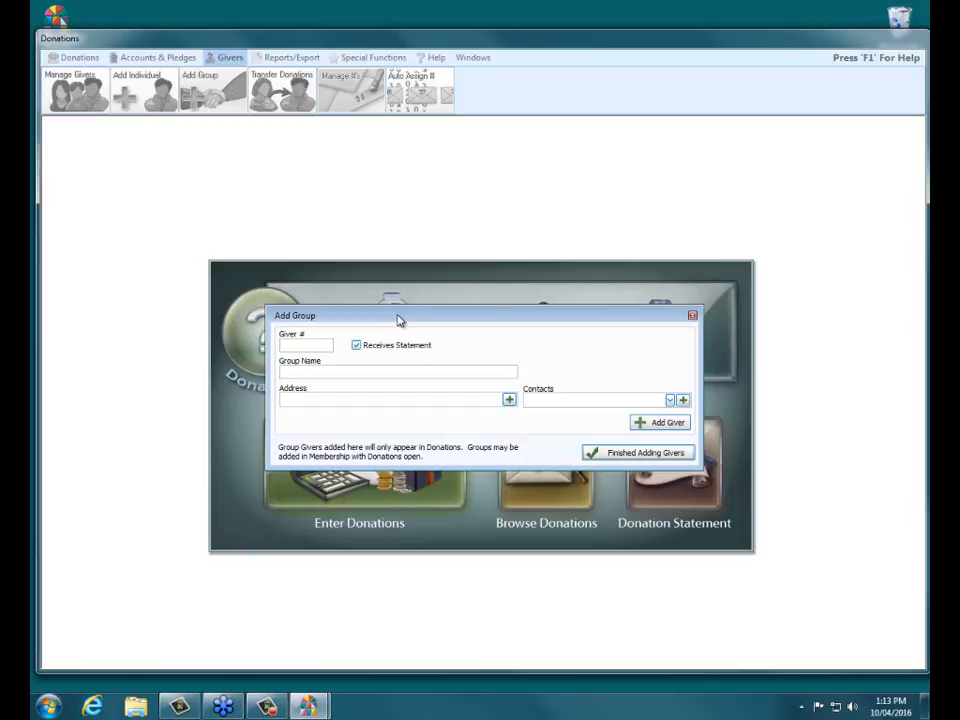
type("100")
key("Tab")
left_click(367, 370)
type("Loyal Hands Sun")
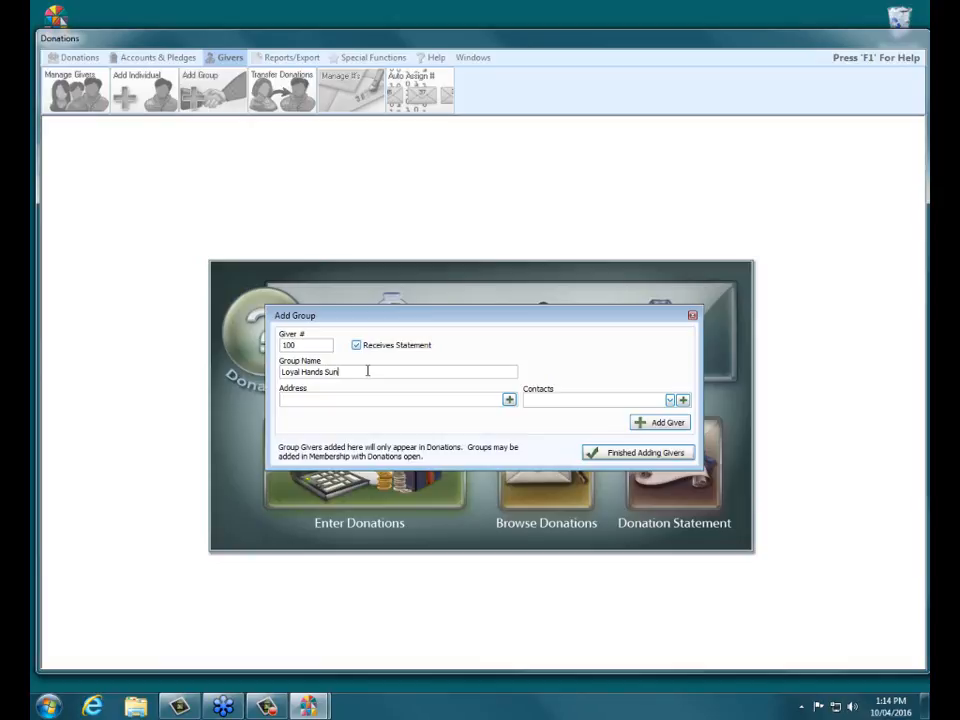
type("day School Class")
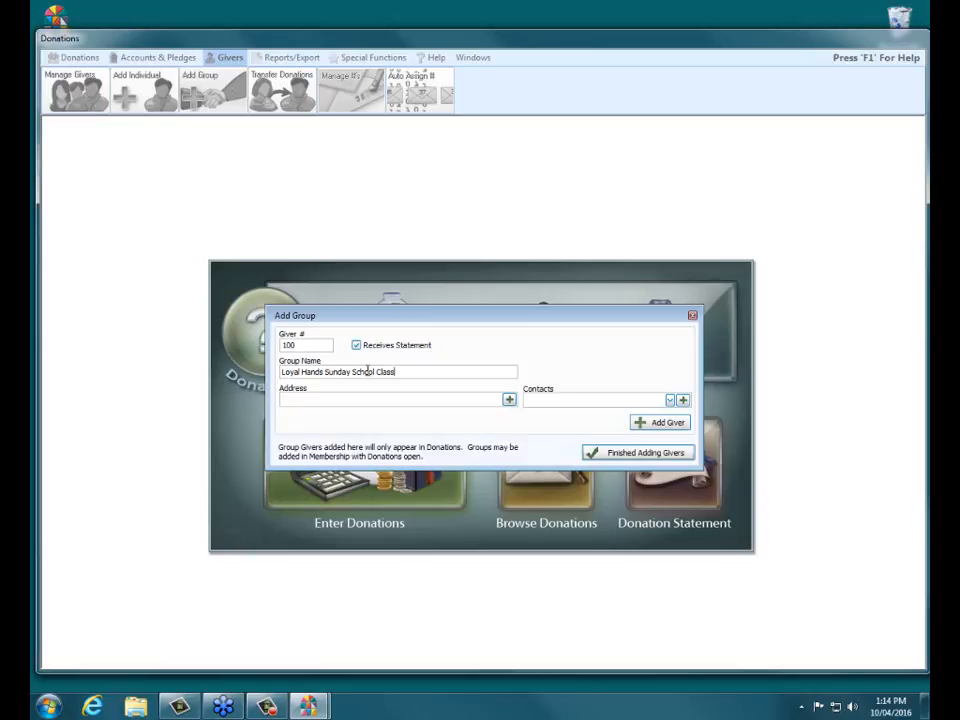
- Give the Loyal Hands Sunday School Class the address 'Meets at the Church' and add it as giver 100
left_click(510, 401)
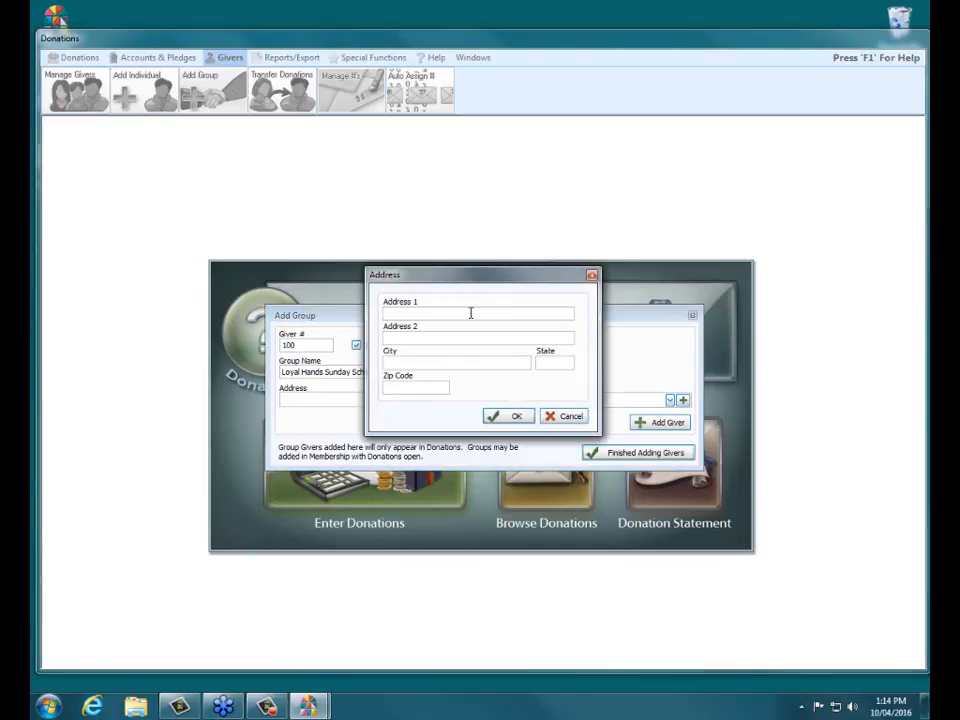
type("Meets at the Church")
left_click(512, 418)
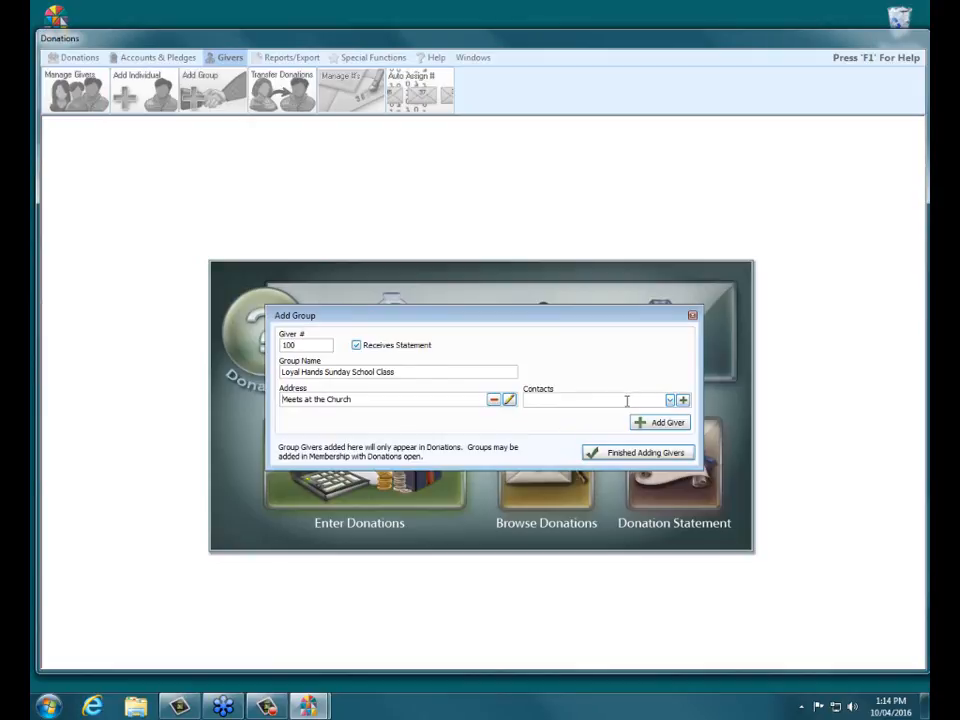
left_click(672, 424)
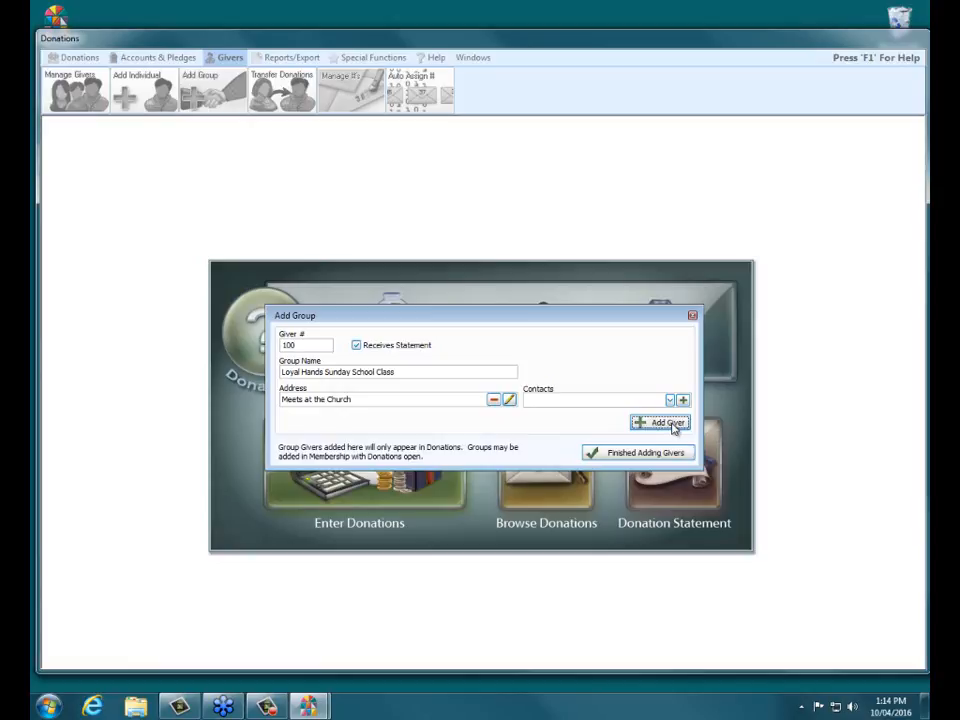
left_click(633, 457)
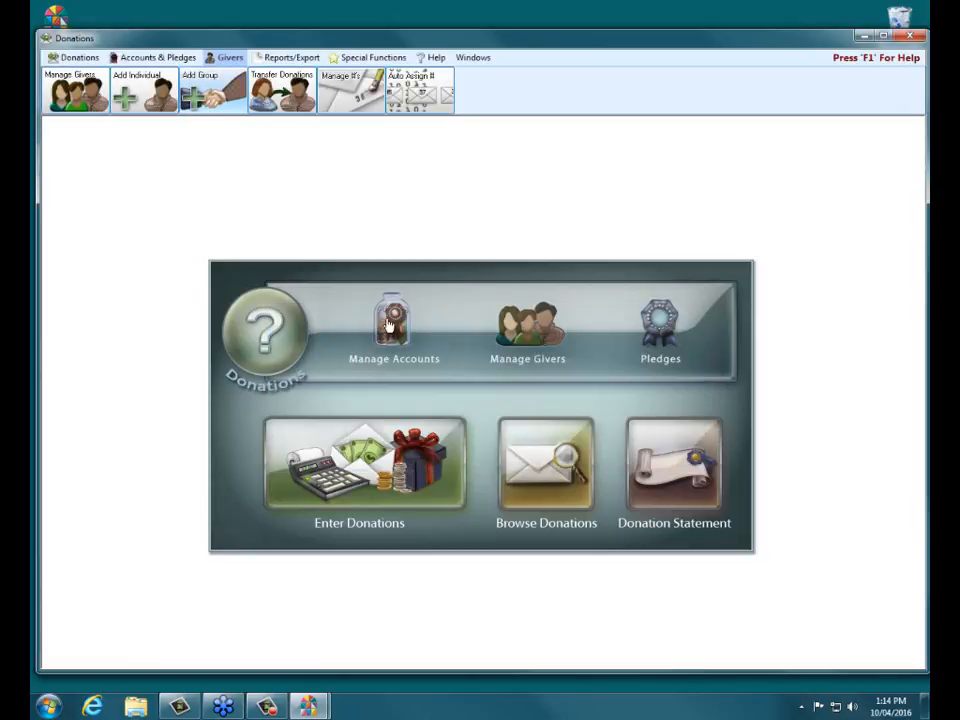
- Search the givers list for 'loy', 'har' and 'han', then clear the search
left_click(543, 334)
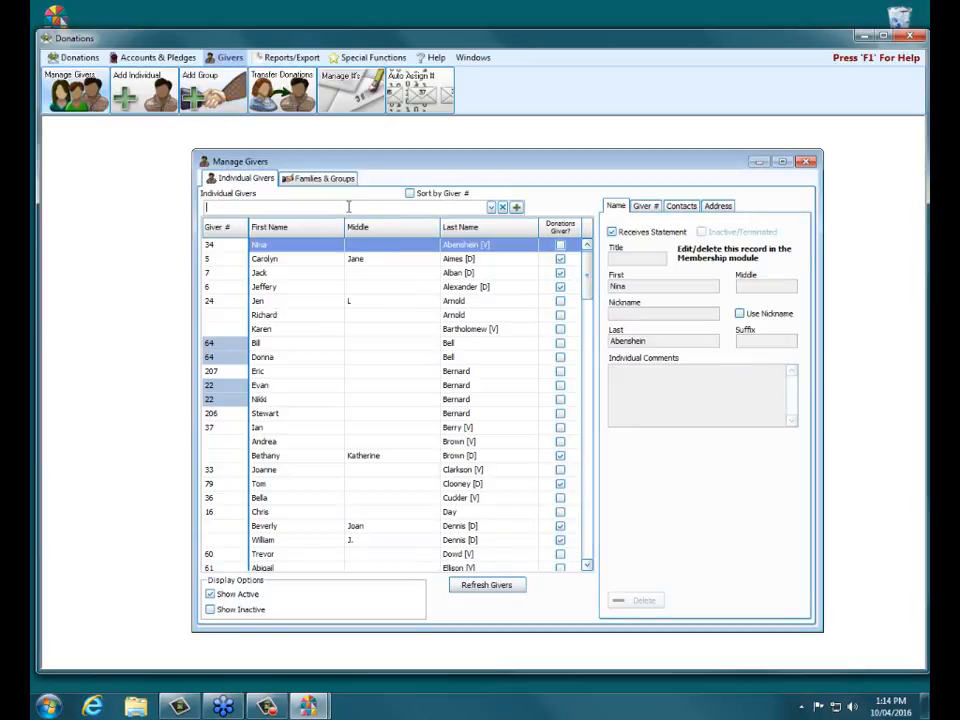
type("loy")
key("BackSpace")
key("BackSpace")
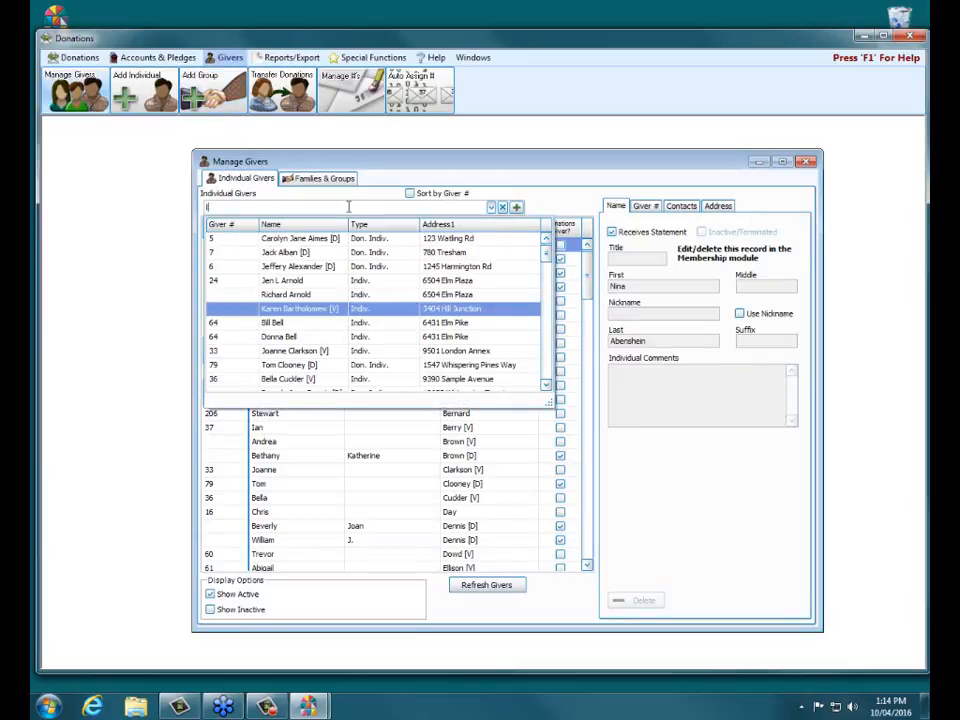
key("BackSpace")
type("har")
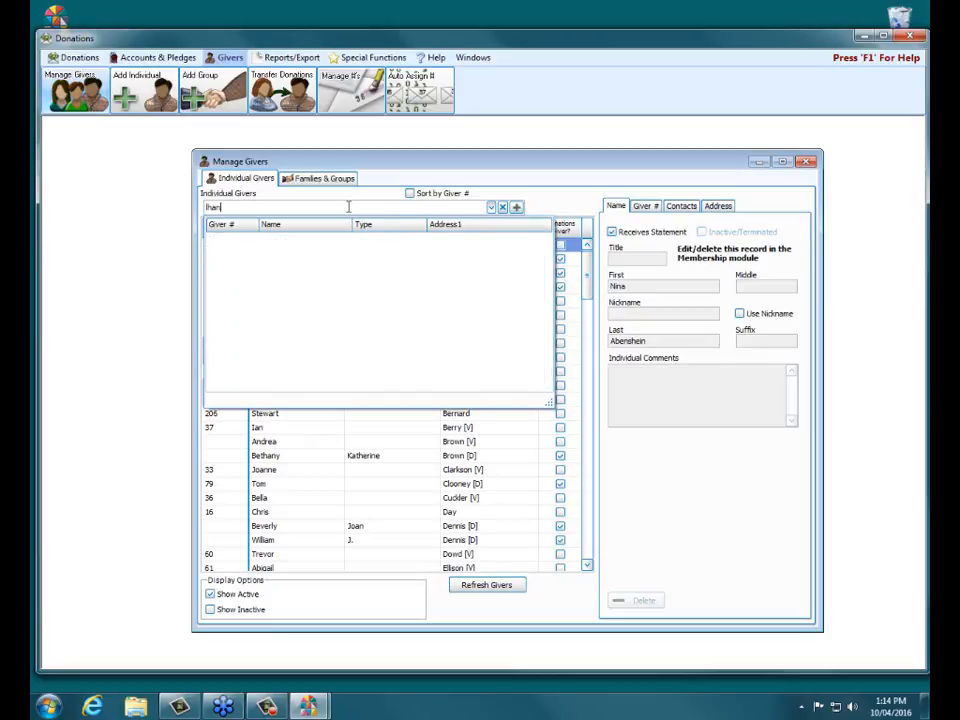
key("BackSpace")
key("BackSpace")
key("BackSpace")
type("han")
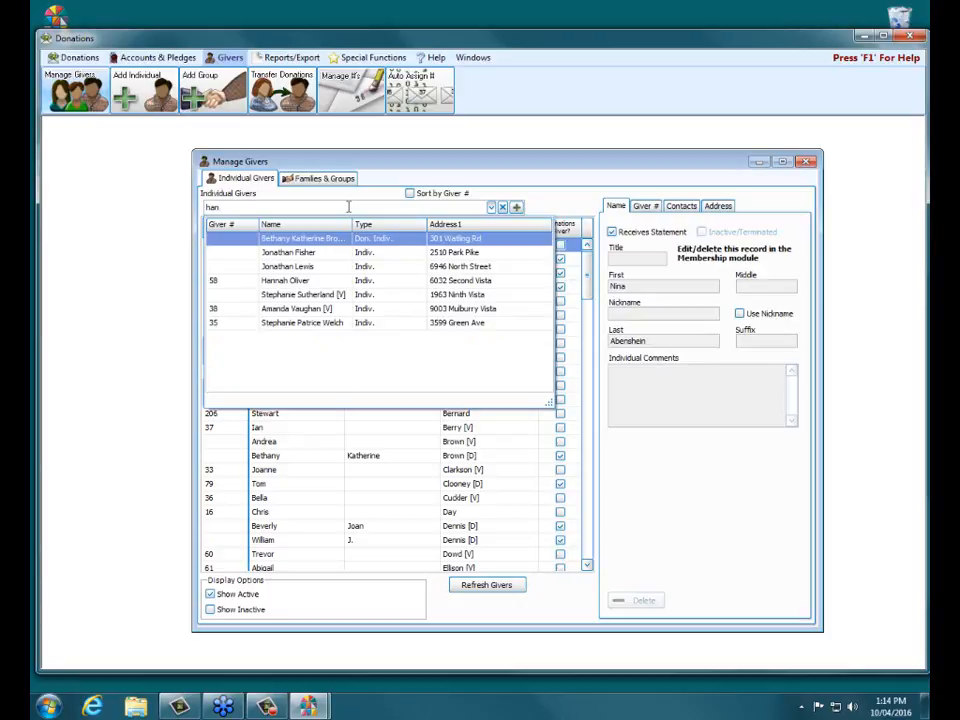
key("BackSpace")
key("BackSpace")
key("BackSpace")
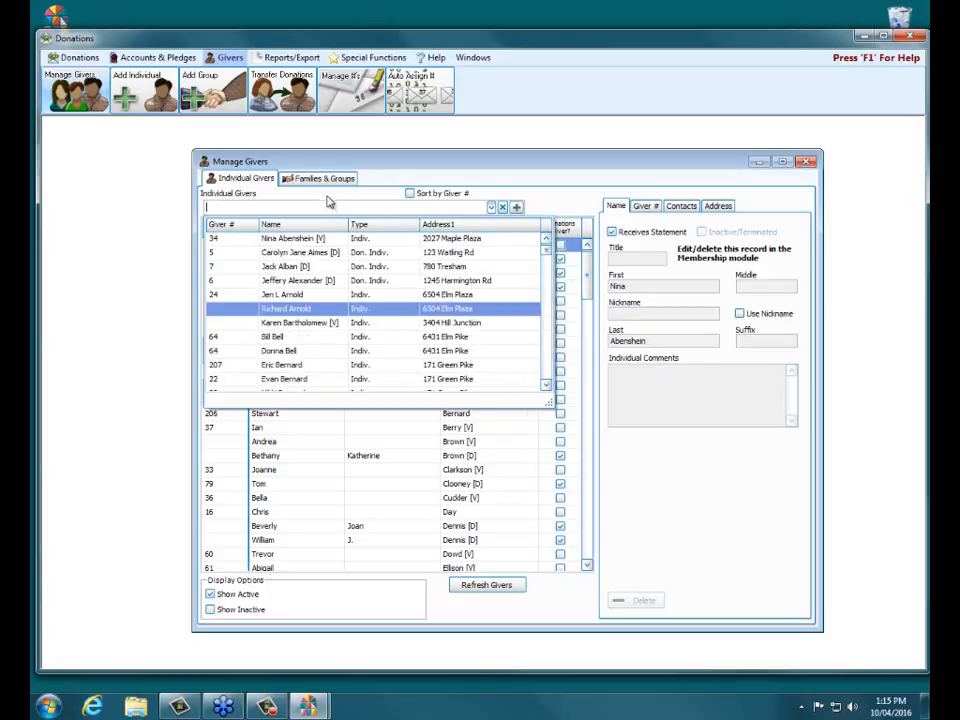
- Find Loyal Hands Sunday School Class (giver 100) in the Families & Groups list, then close it
left_click(331, 183)
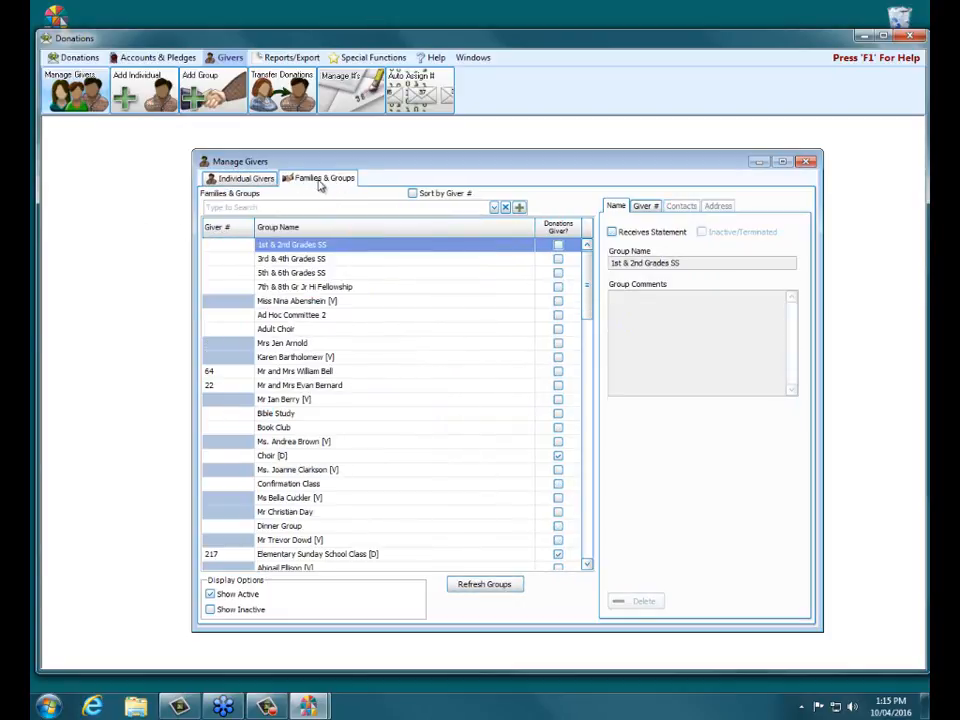
left_click(277, 209)
type("lo")
key("Down")
key("Down")
key("Down")
key("Down")
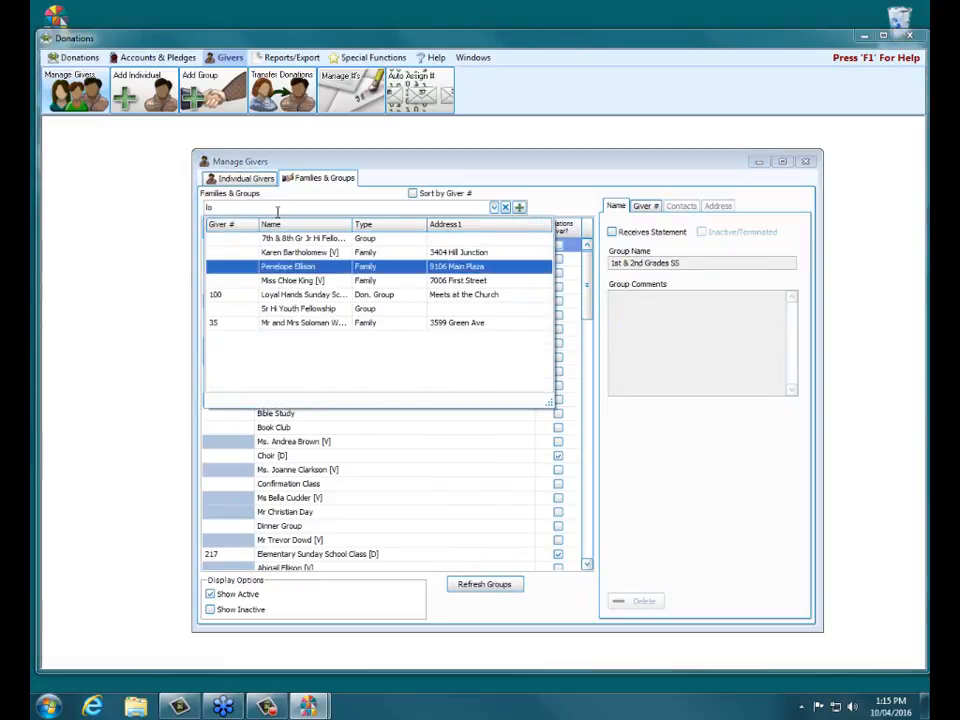
key("Return")
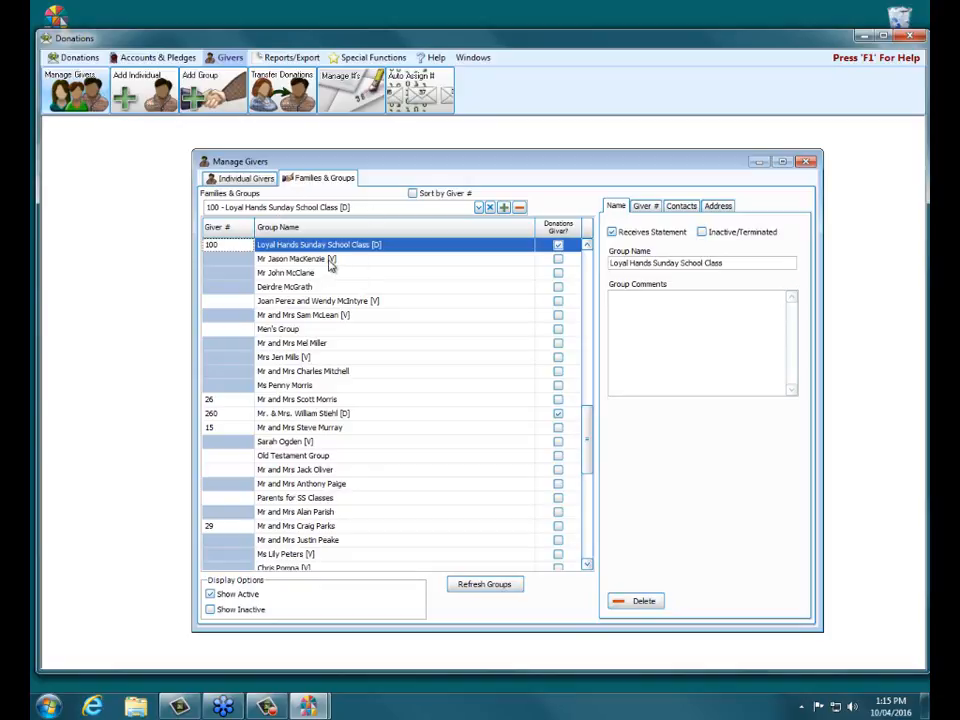
left_click(809, 163)
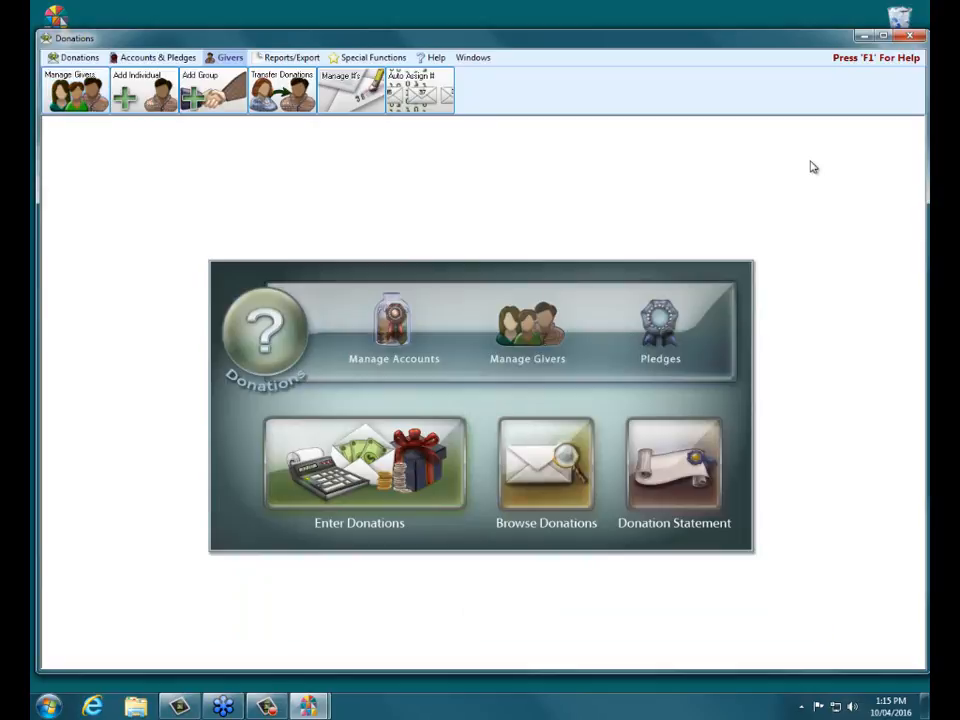
- Close the Donations module, confirming Yes, and open Membership from the launcher
left_click(917, 40)
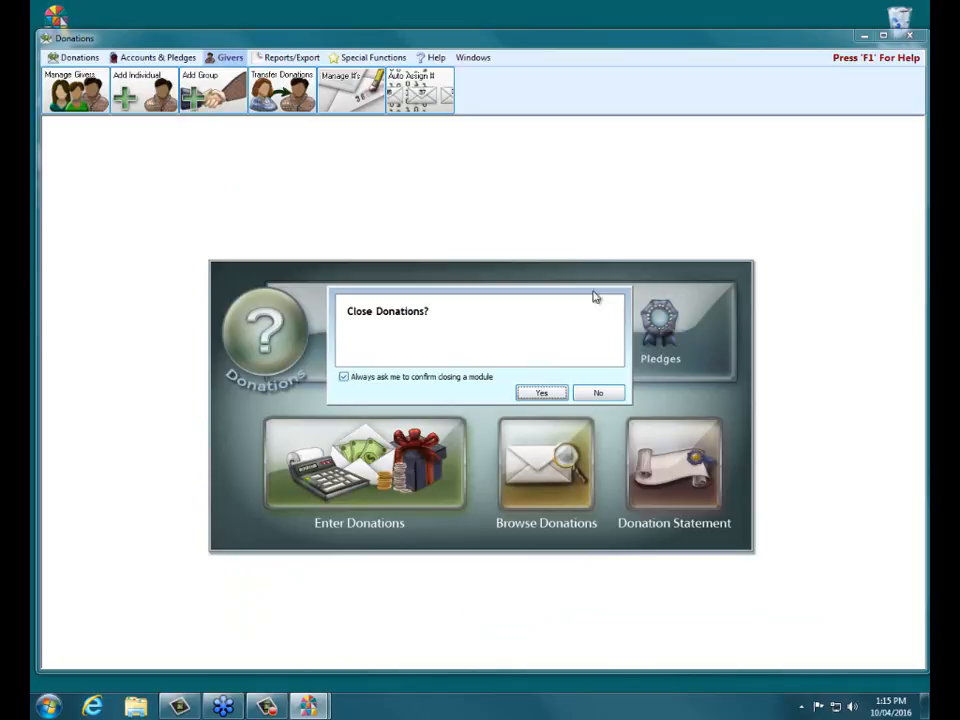
left_click(544, 392)
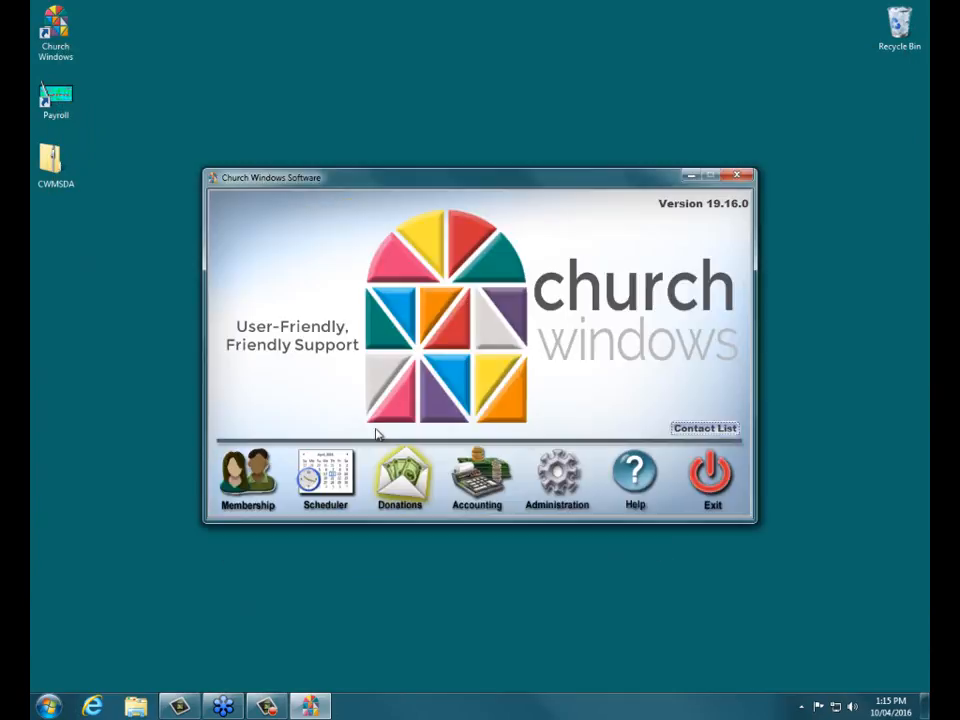
left_click(250, 480)
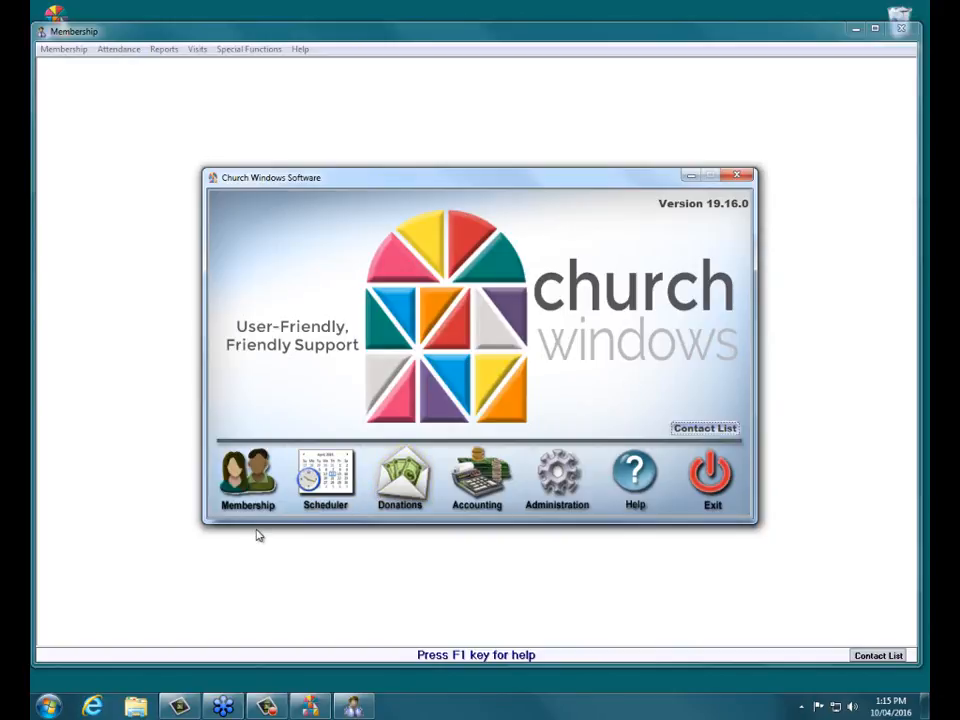
- Draft a visitor family 'AA-Tuesday Evening' with address 'meets at the church', then cancel it unsaved
left_click(462, 120)
left_click(420, 440)
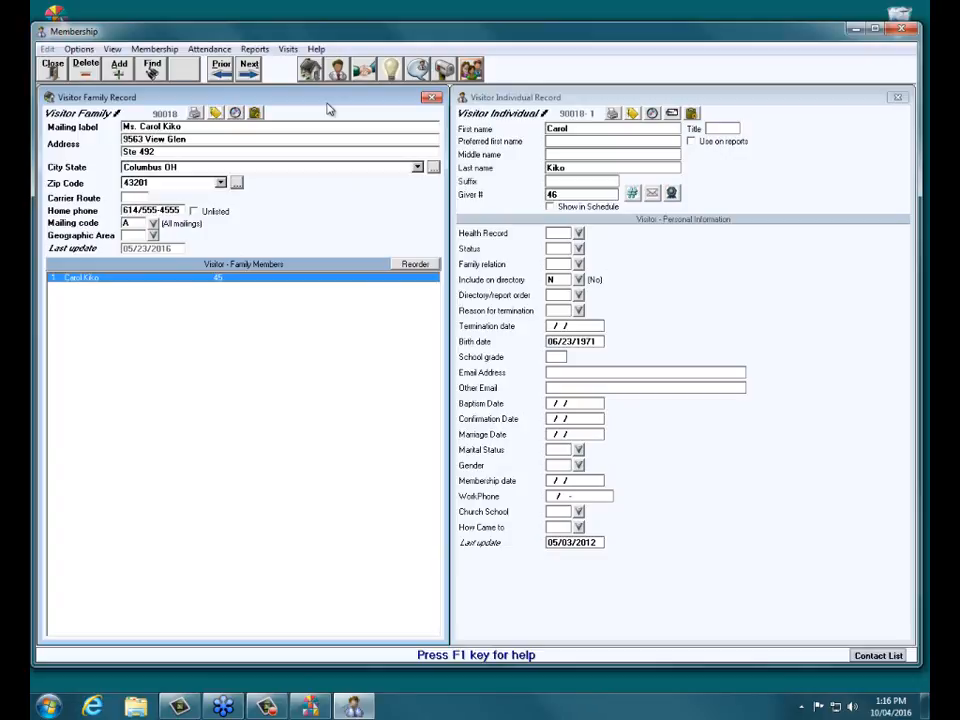
left_click(121, 69)
left_click(138, 123)
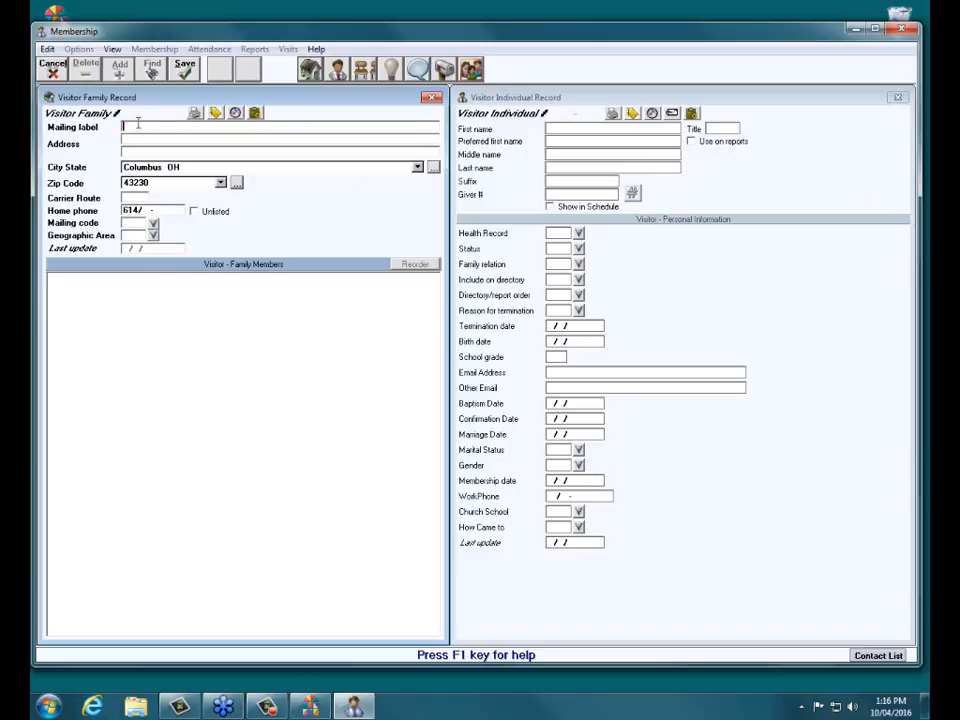
type("AA-Tuesday Evening")
left_click(155, 139)
type("m")
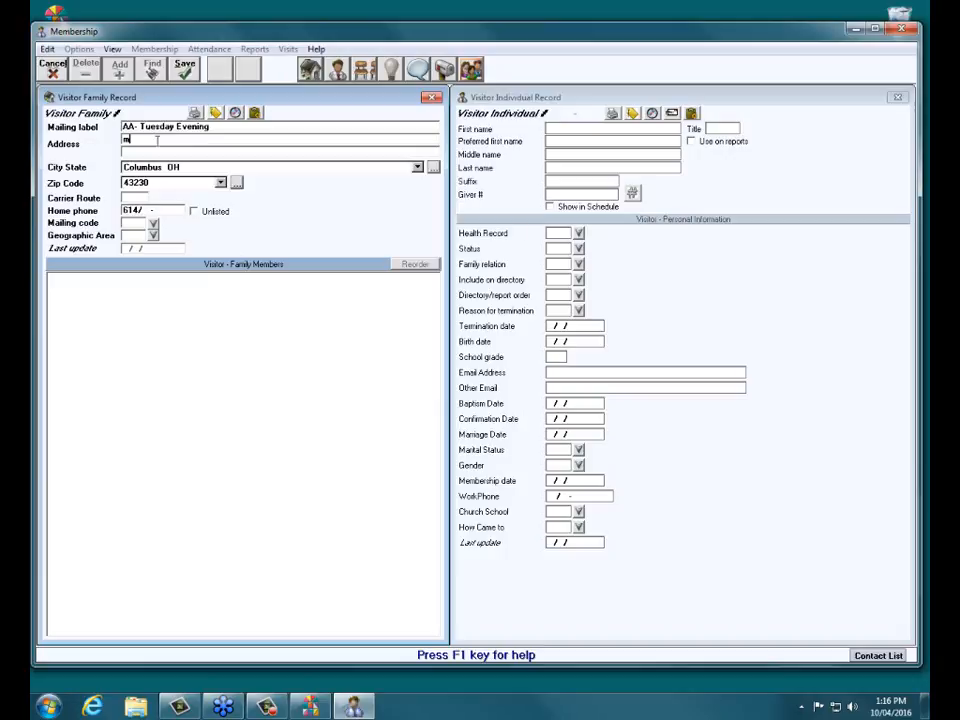
type("eets at the church")
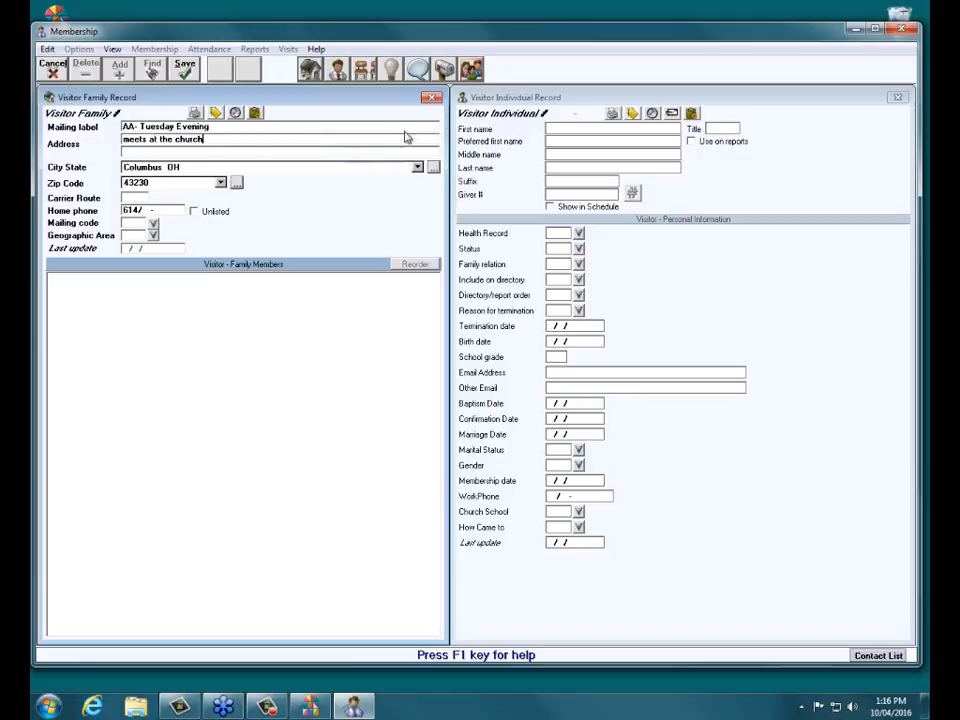
left_click(590, 128)
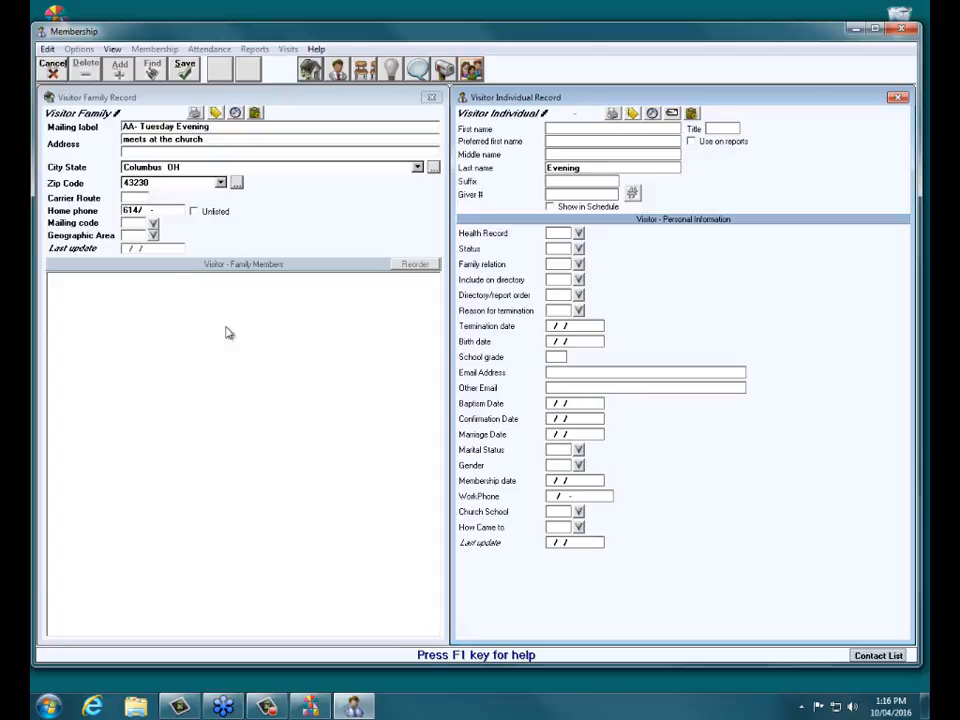
left_click(53, 70)
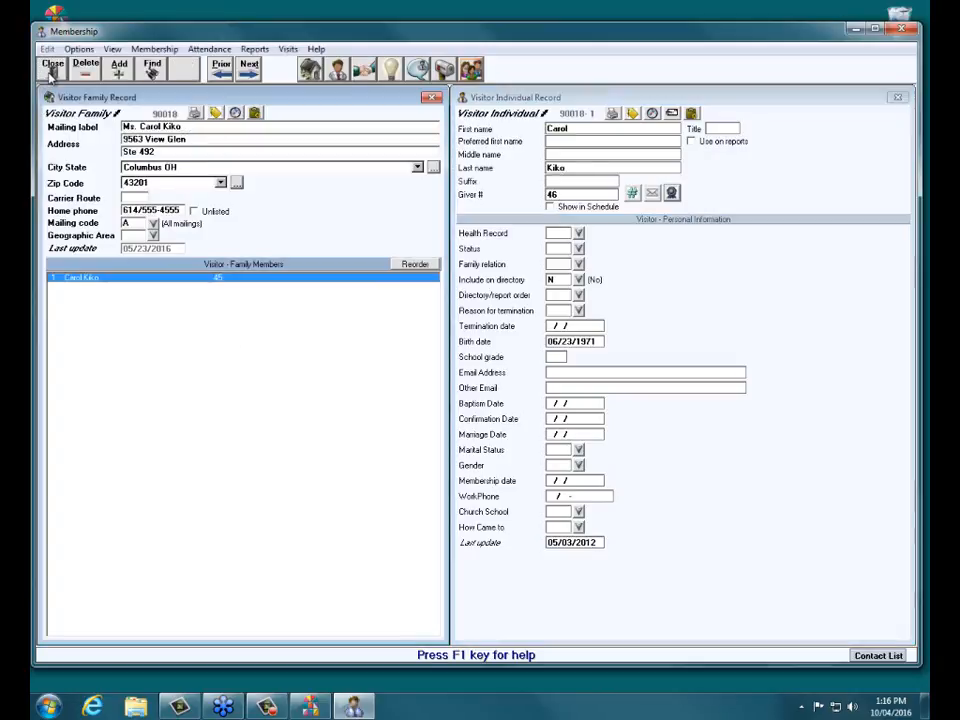
- Close the visitor records and open Attendance > Setup Groups/Classes
left_click(51, 74)
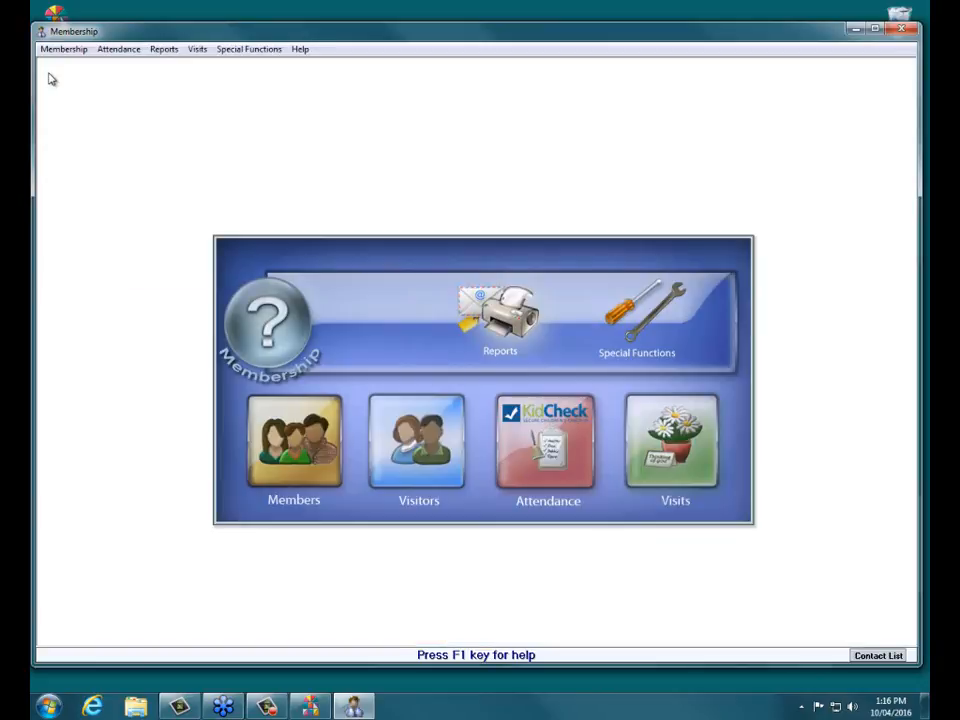
left_click(537, 460)
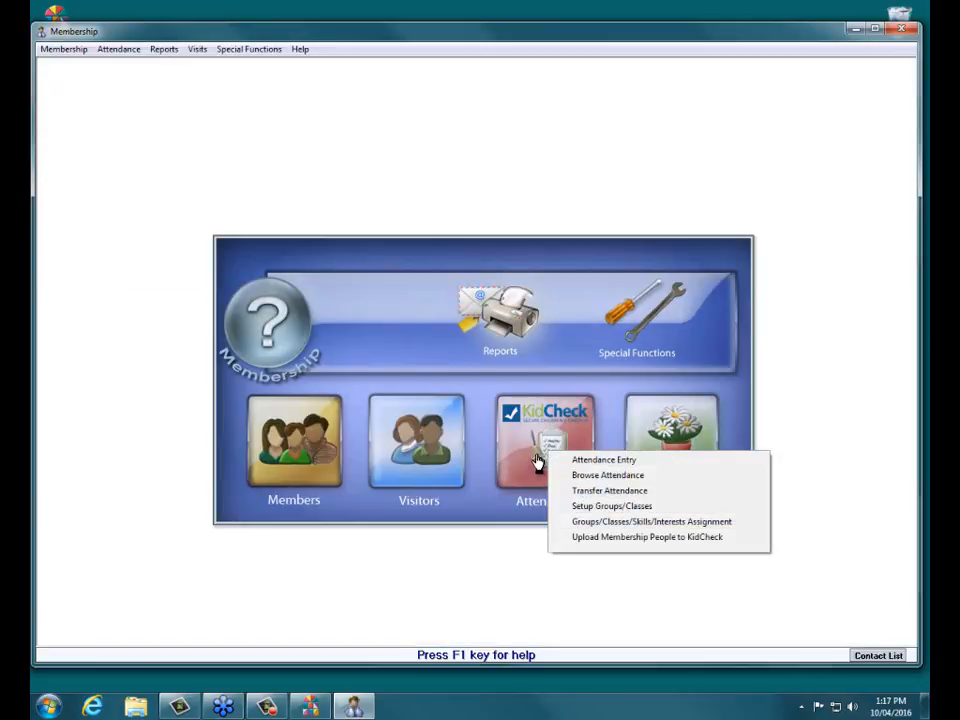
left_click(603, 508)
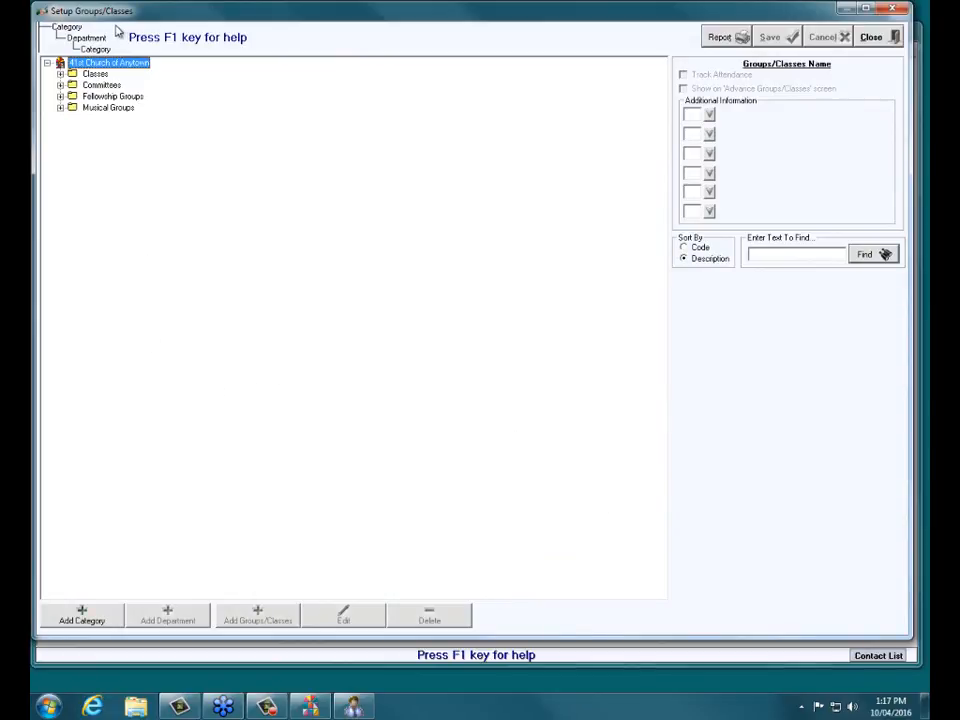
- Expand Classes, Committees, Fellowship Groups and Musical Groups, then start adding a group under Fellowship Groups
left_click(60, 74)
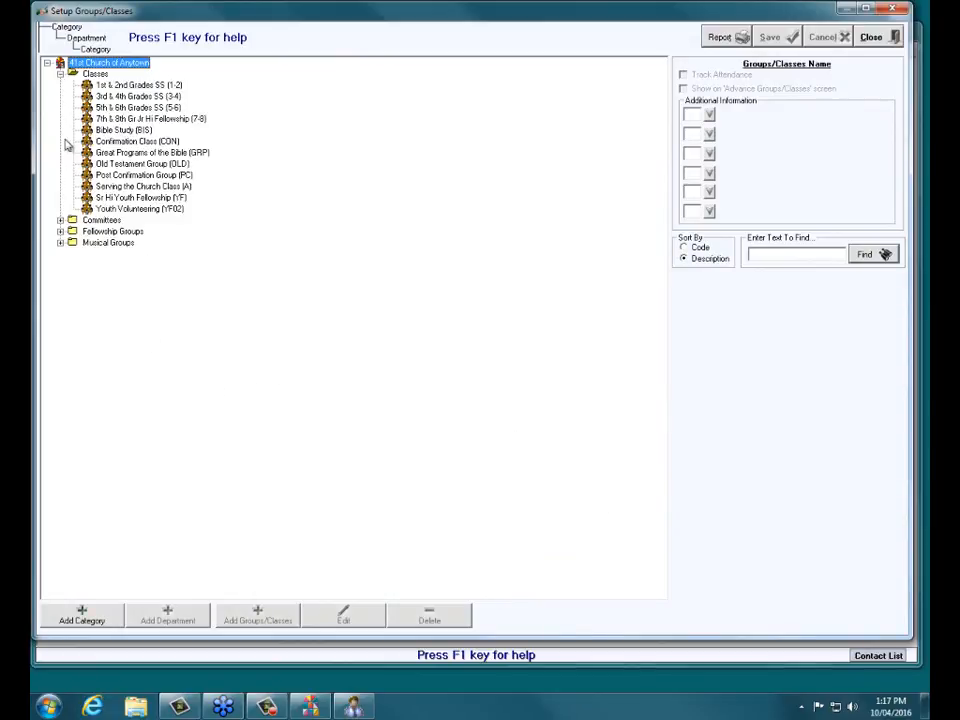
left_click(60, 220)
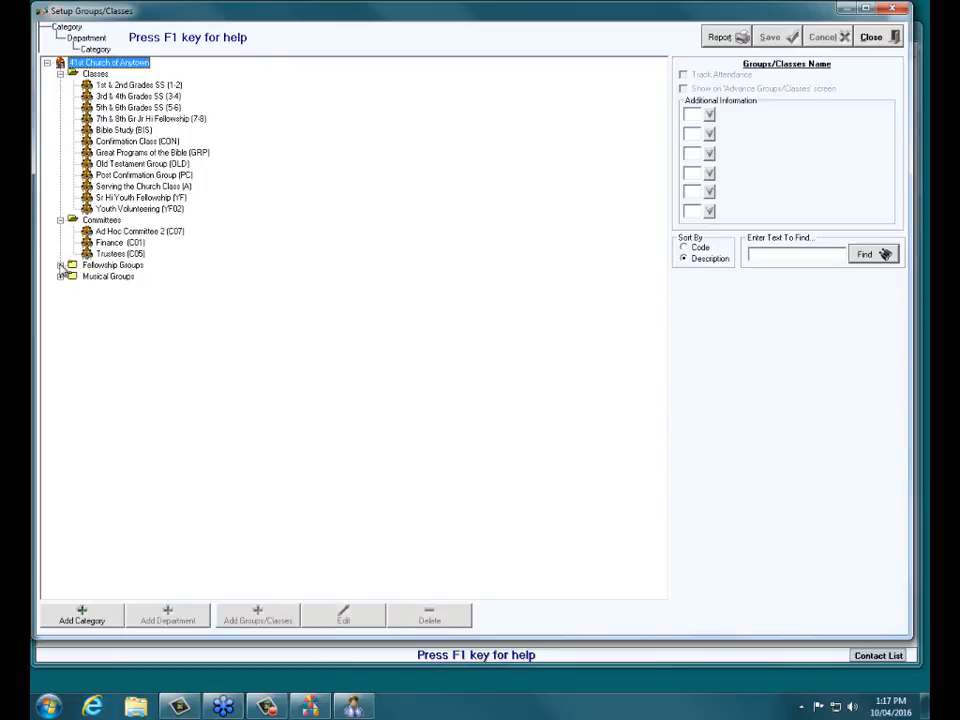
left_click(60, 265)
left_click(60, 333)
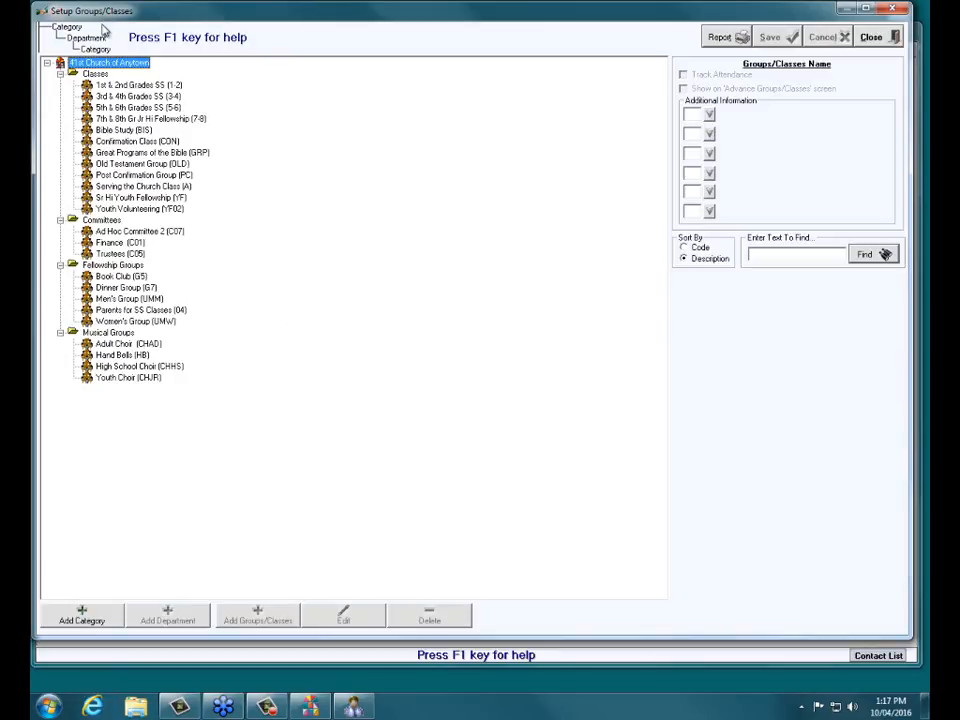
left_click(100, 266)
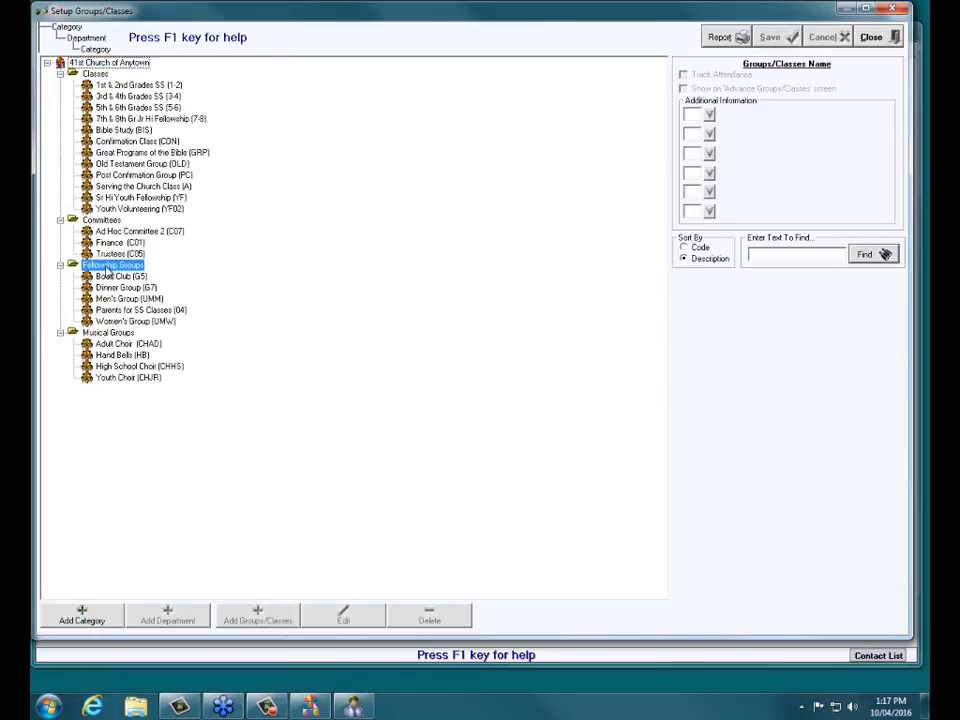
left_click(250, 622)
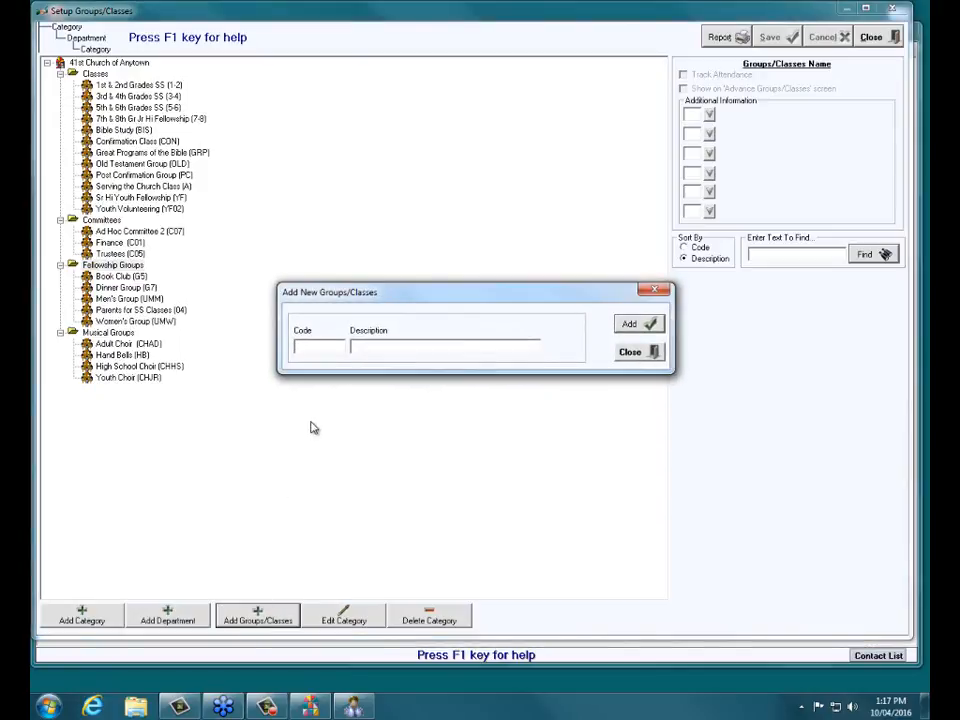
- Add group code 100, 'Quilters Quilting', under Fellowship Groups and close the add dialog
type("100")
left_click(368, 347)
type("Quilters Quilting")
left_click(655, 326)
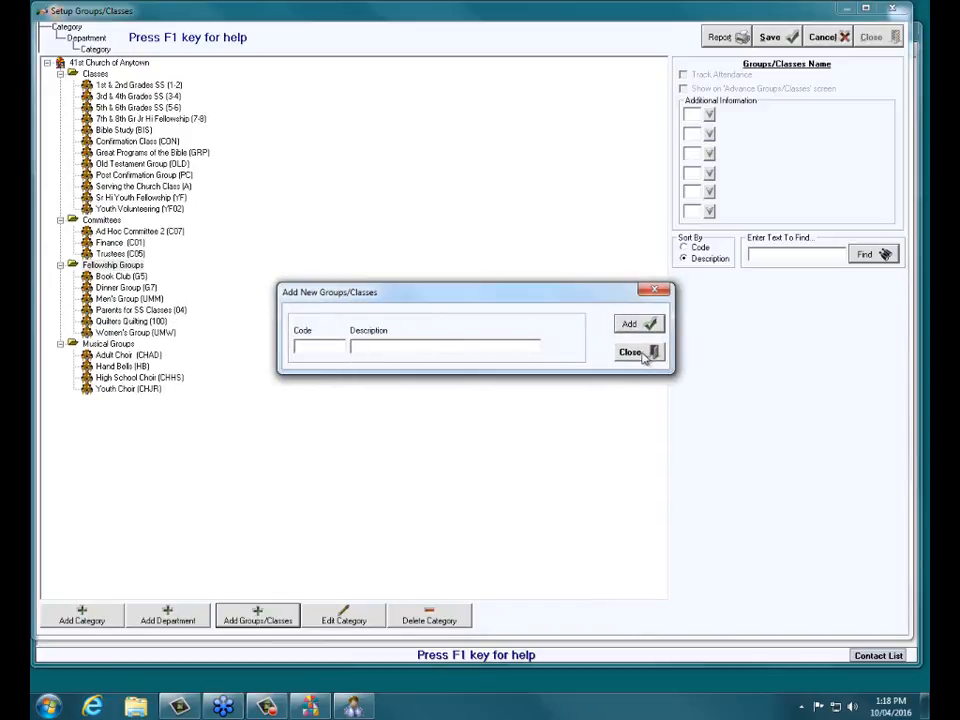
left_click(641, 351)
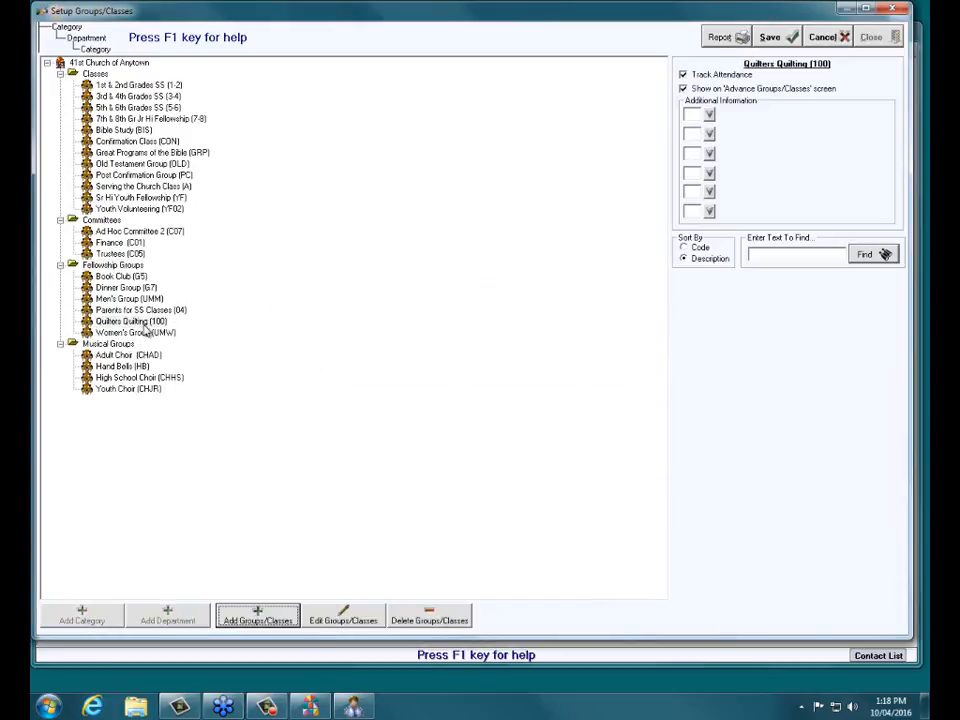
- Save Quilters Quilting (100) with Track Attendance on and close the group setup
left_click(276, 326)
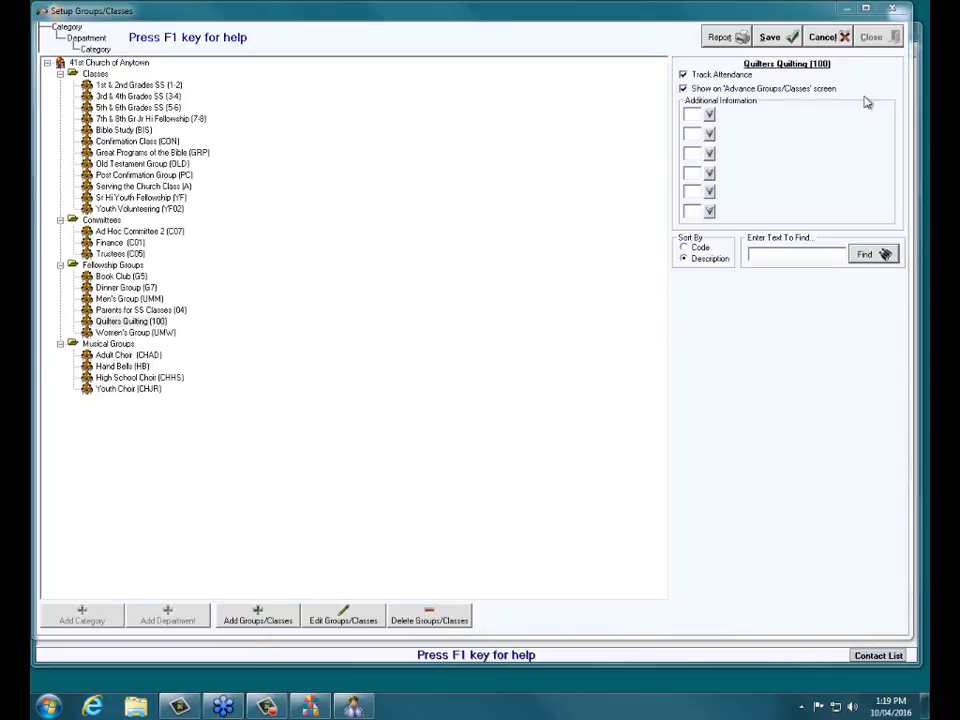
left_click(764, 37)
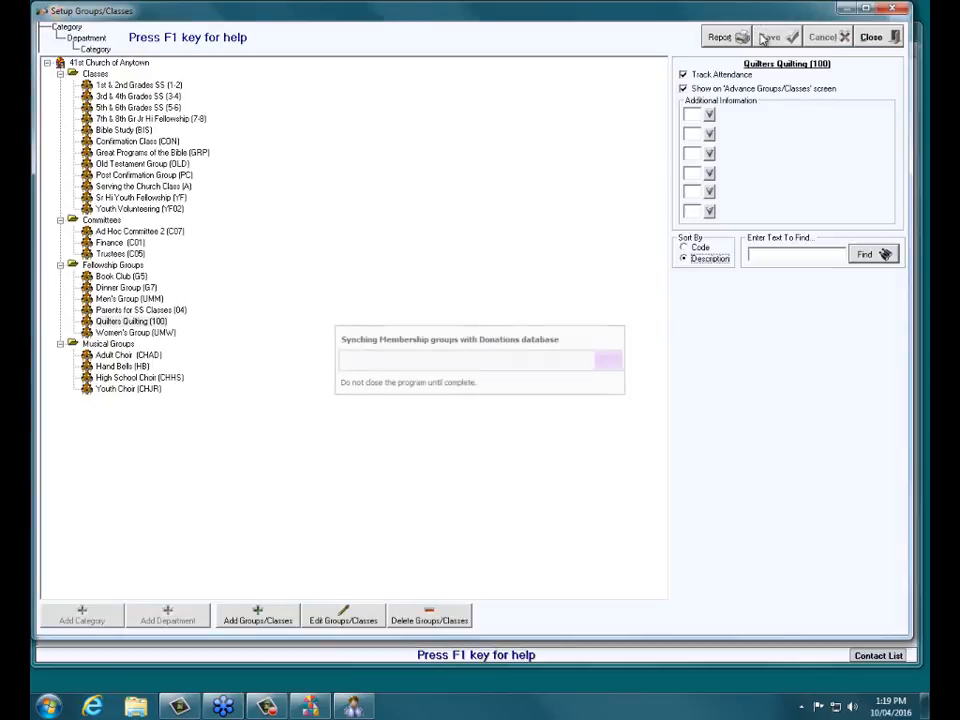
left_click(870, 37)
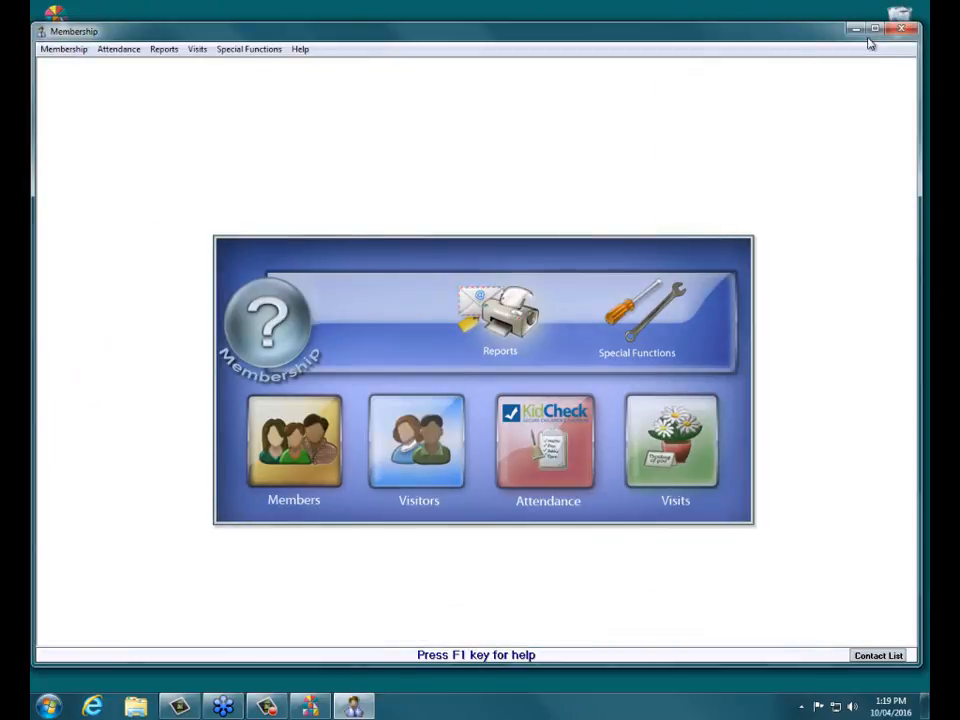
left_click(543, 449)
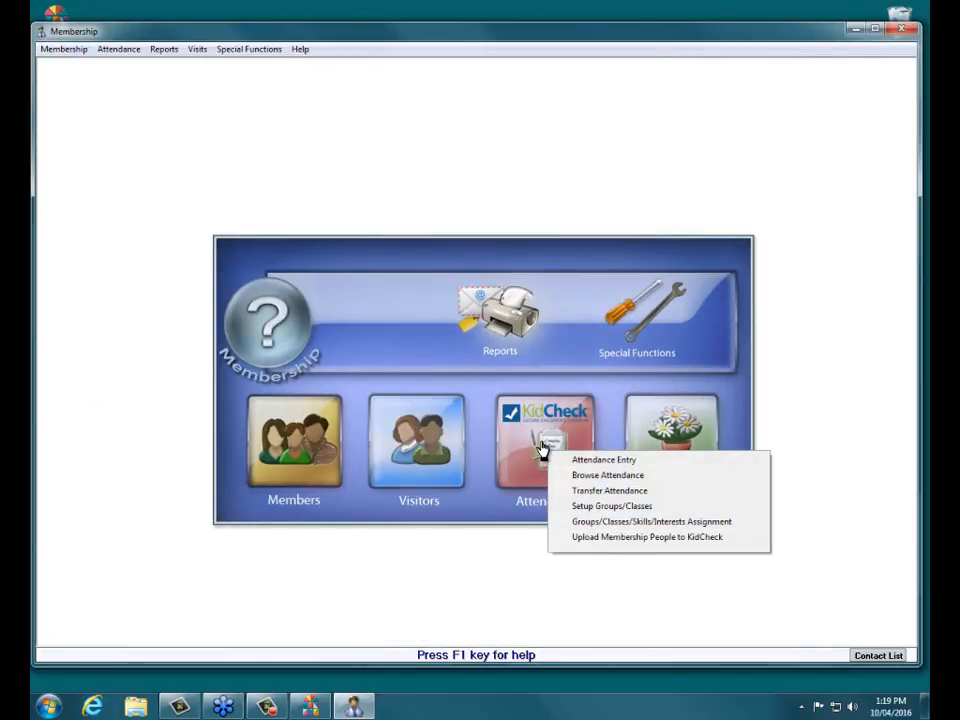
- In Groups/Classes Assignment, select Quilters Quilting (100) and add five people to it
left_click(620, 522)
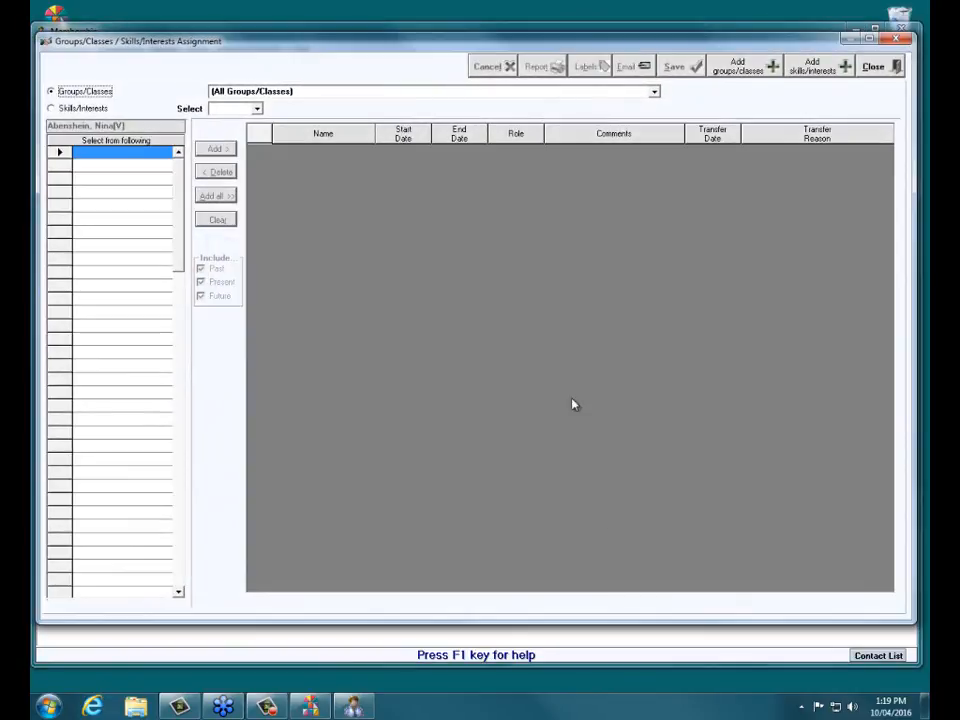
left_click(258, 111)
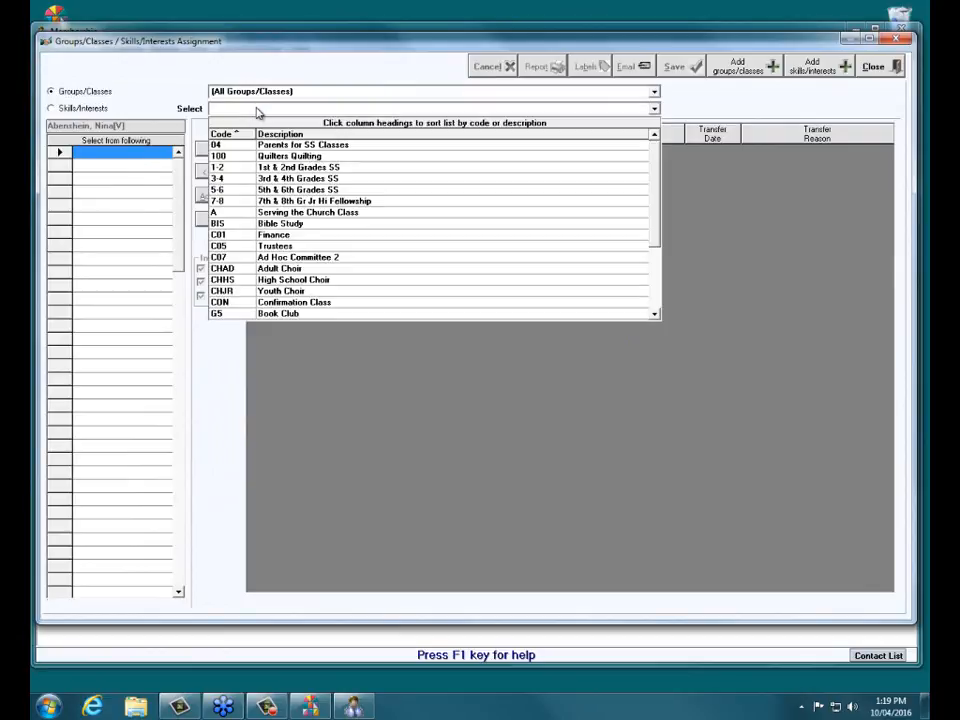
left_click(306, 158)
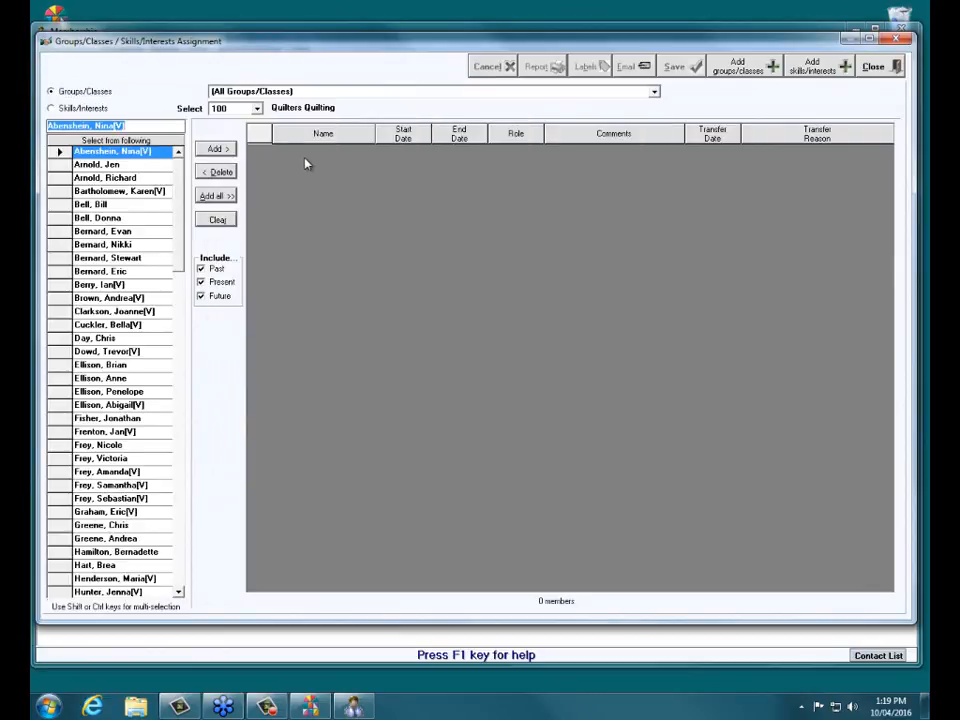
double_click(100, 178)
double_click(103, 192)
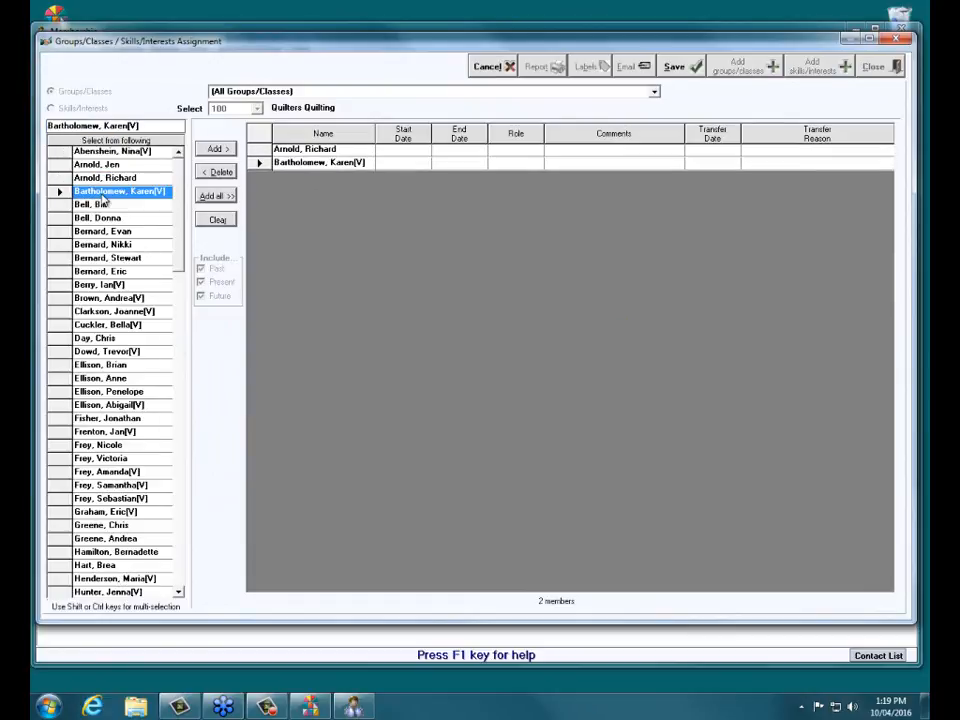
double_click(100, 217)
double_click(105, 258)
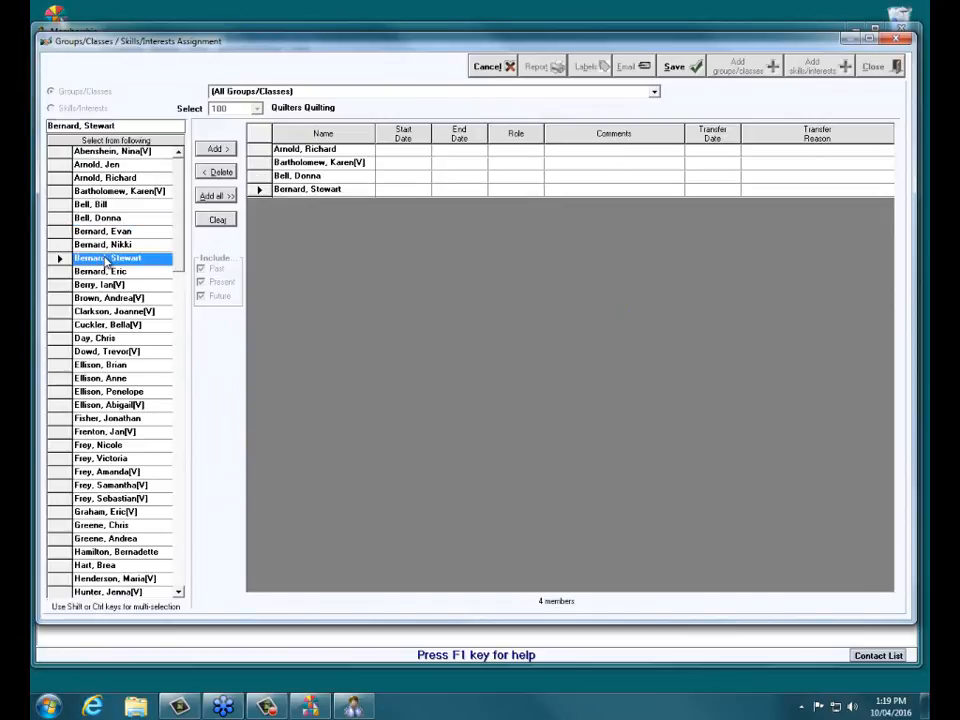
double_click(105, 311)
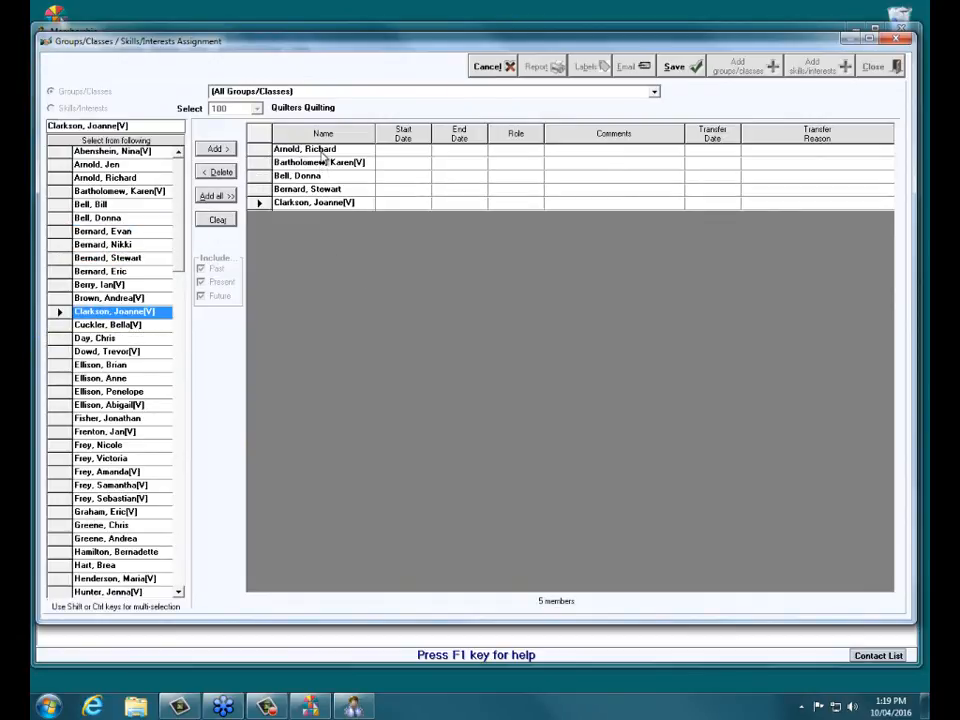
- Remove two unwanted members, add two others, save with a blank date range, and close
left_click(321, 153)
left_click(253, 164)
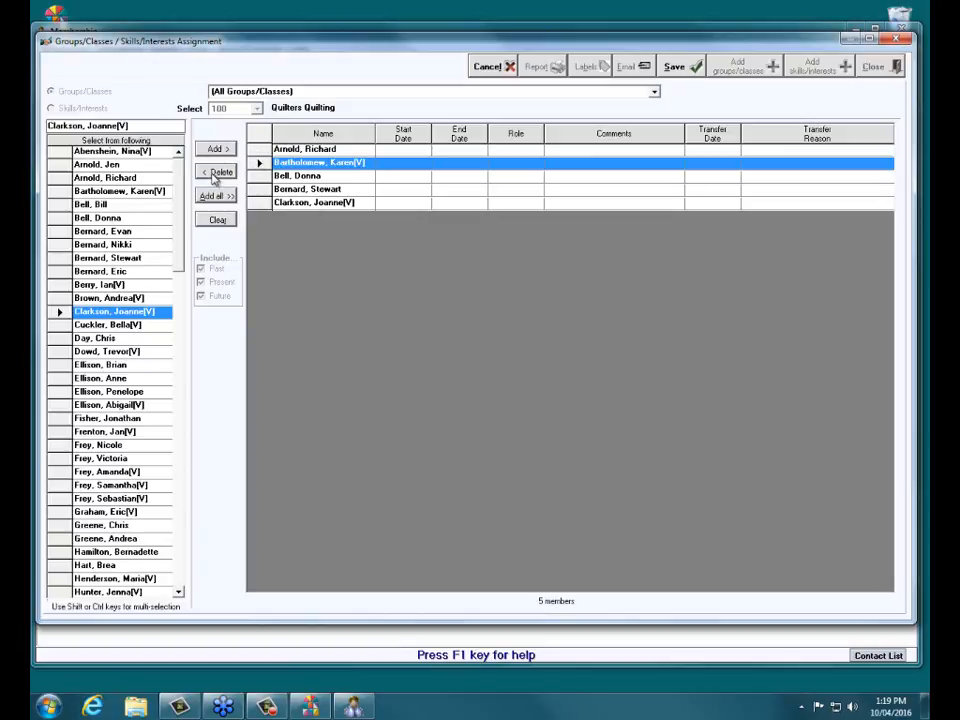
left_click(213, 174)
left_click(261, 176)
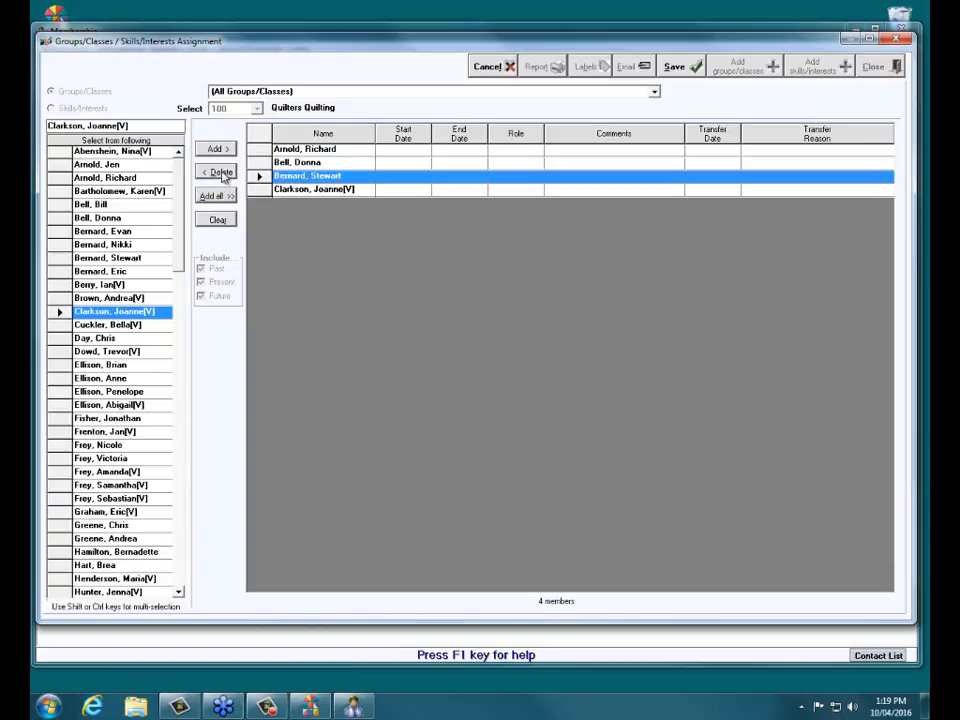
left_click(221, 173)
left_click(132, 406)
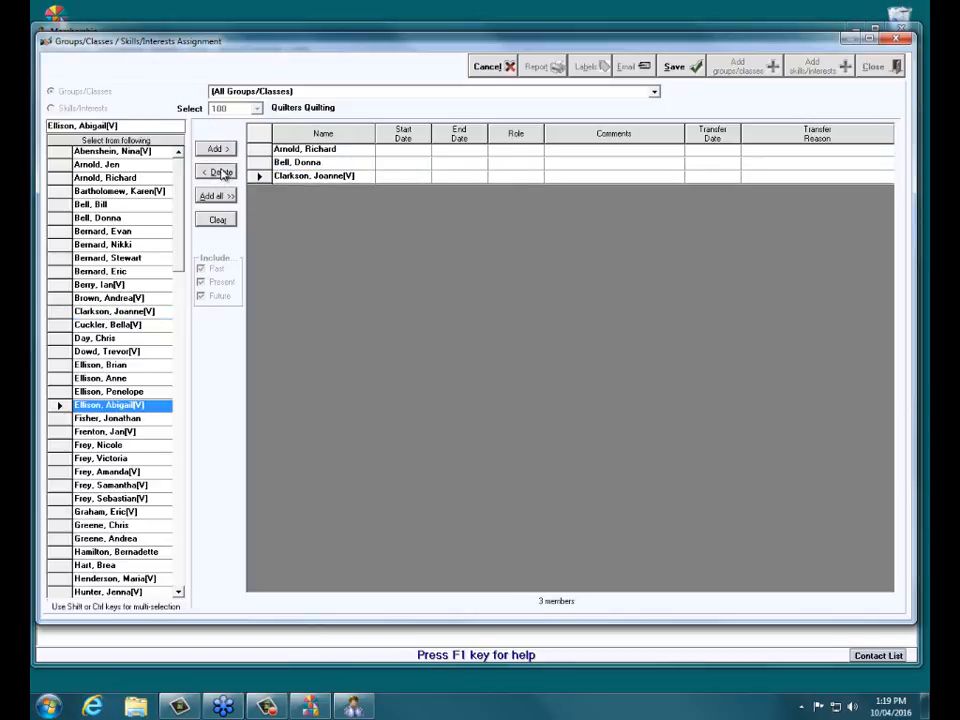
left_click(217, 149)
left_click(140, 511)
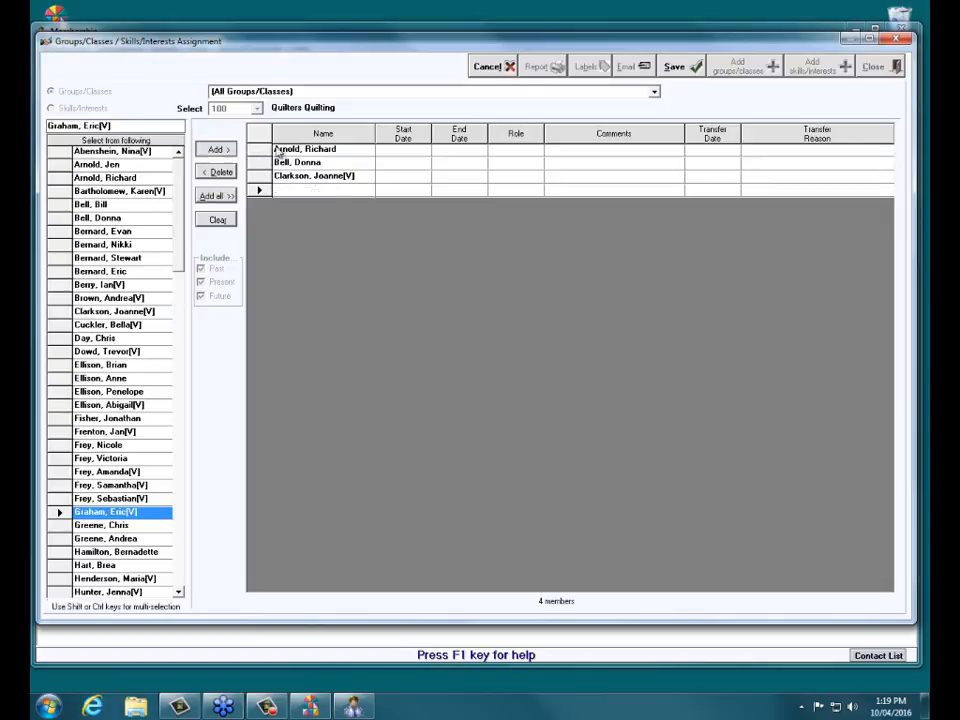
left_click(674, 66)
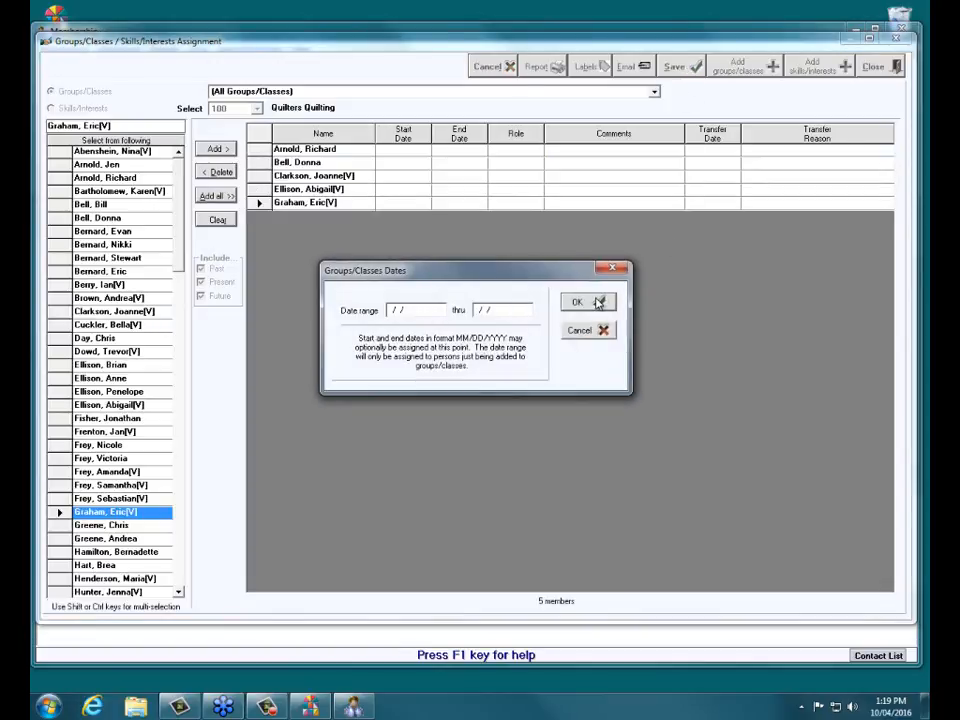
left_click(598, 302)
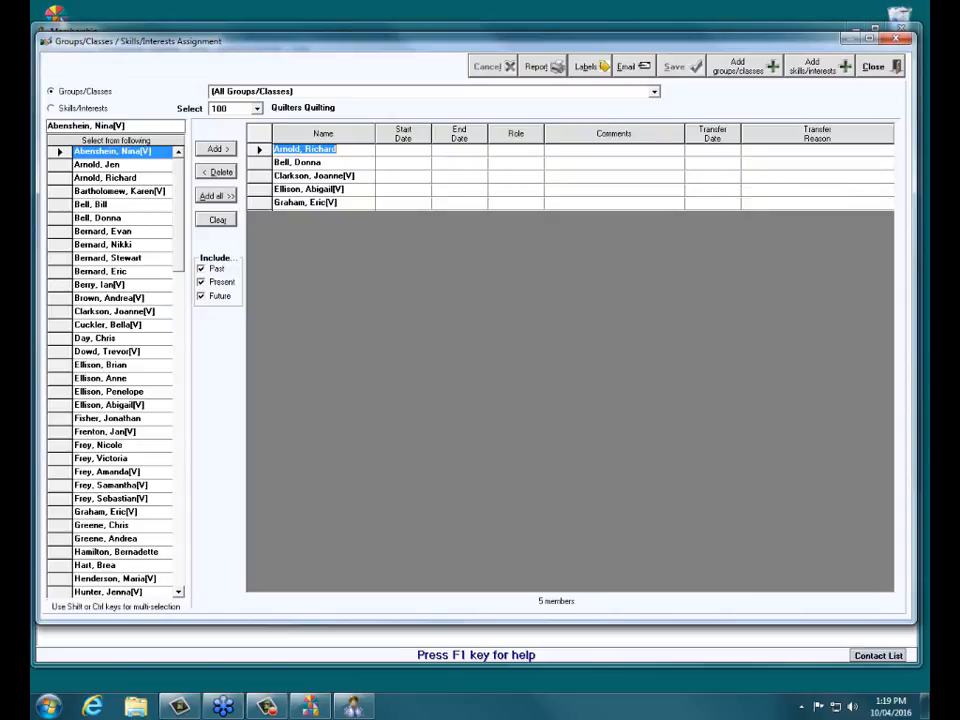
left_click(873, 74)
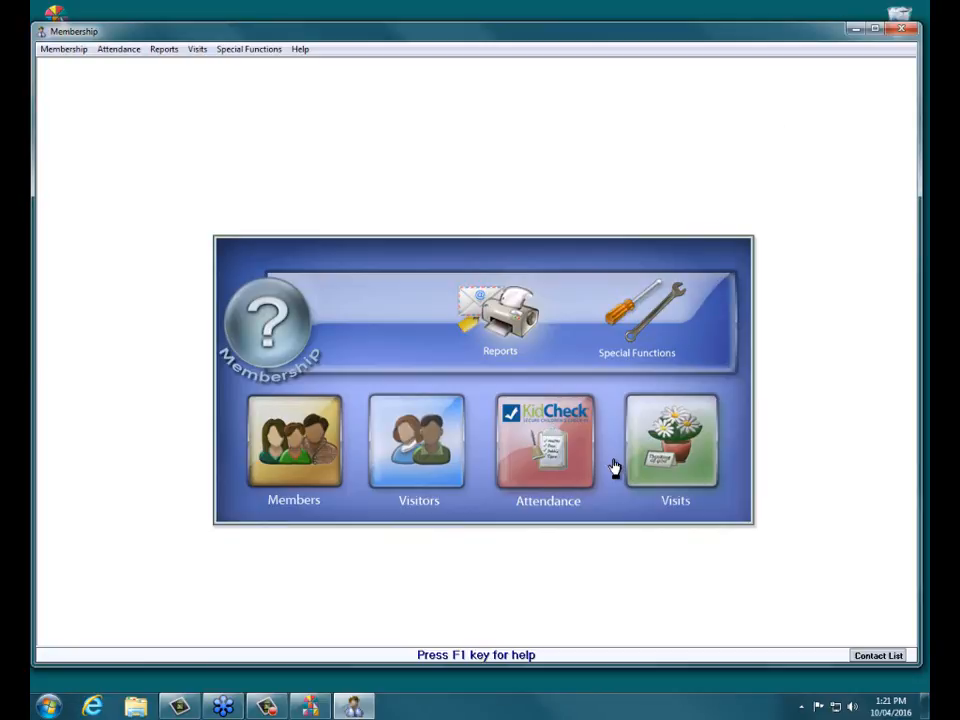
- Start a new member record in the family with first name 'Baby'
left_click(313, 452)
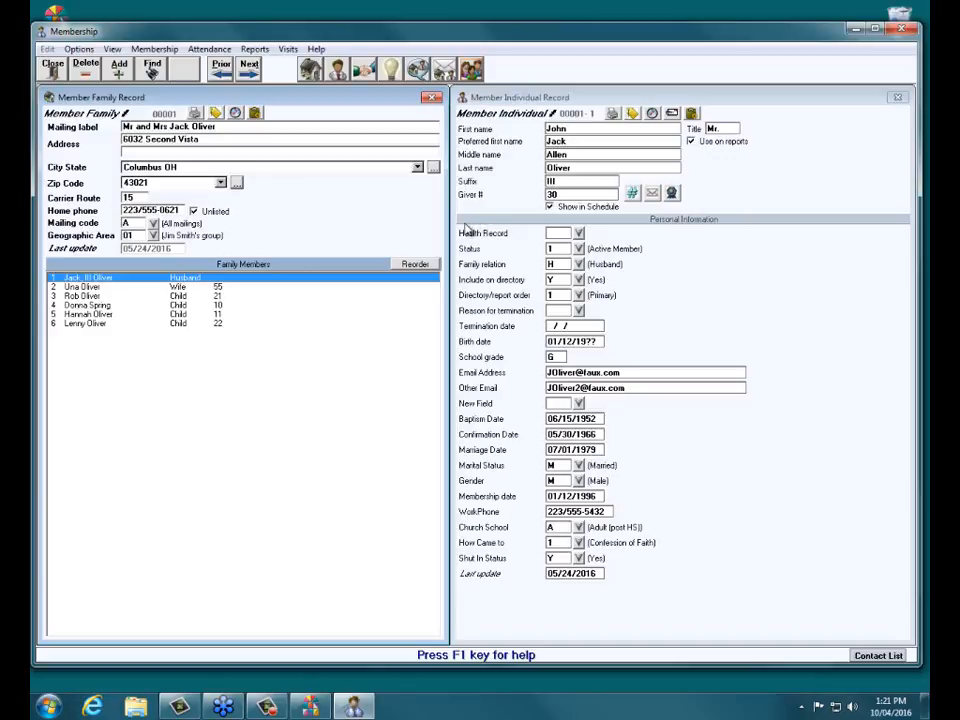
left_click(771, 99)
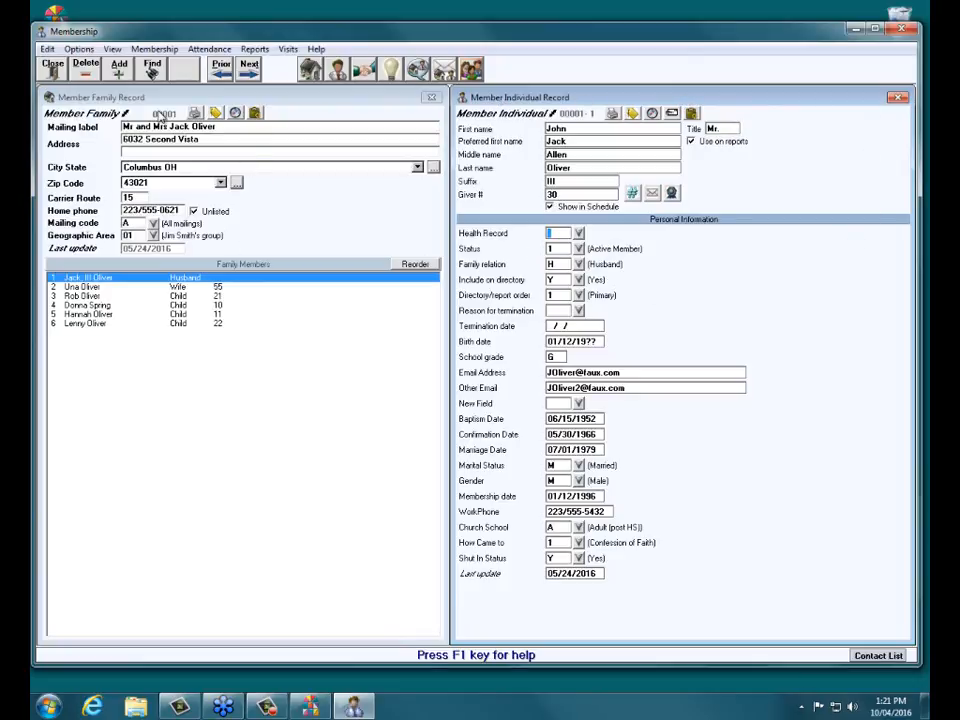
left_click(119, 66)
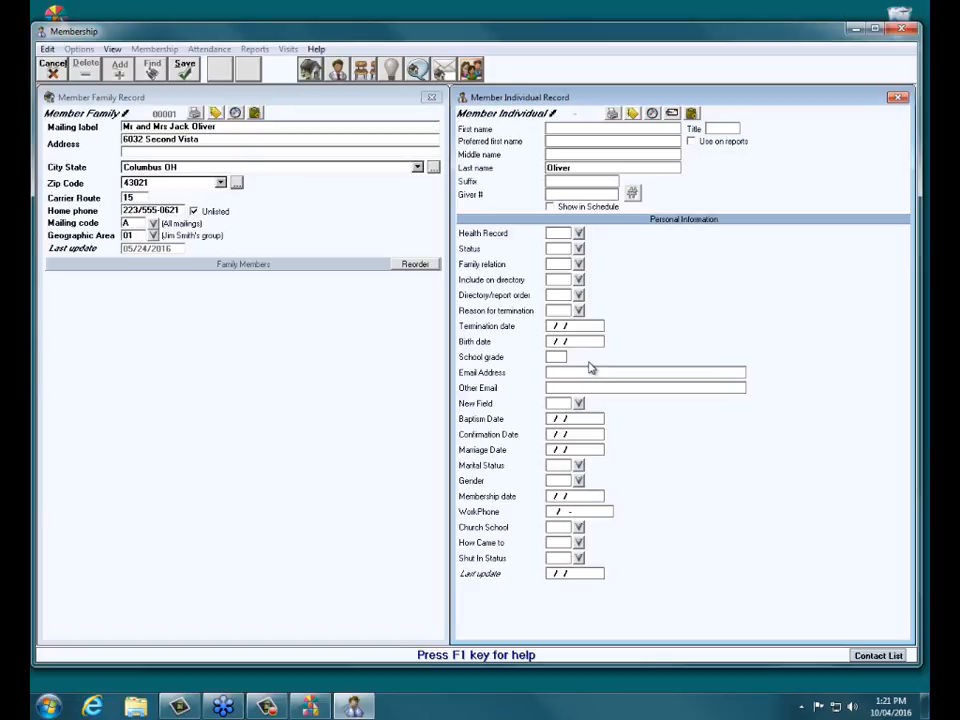
type("Baby")
- Set Include on directory to Y and directory order to 3 Child (w/family), then save
left_click(578, 282)
left_click(238, 230)
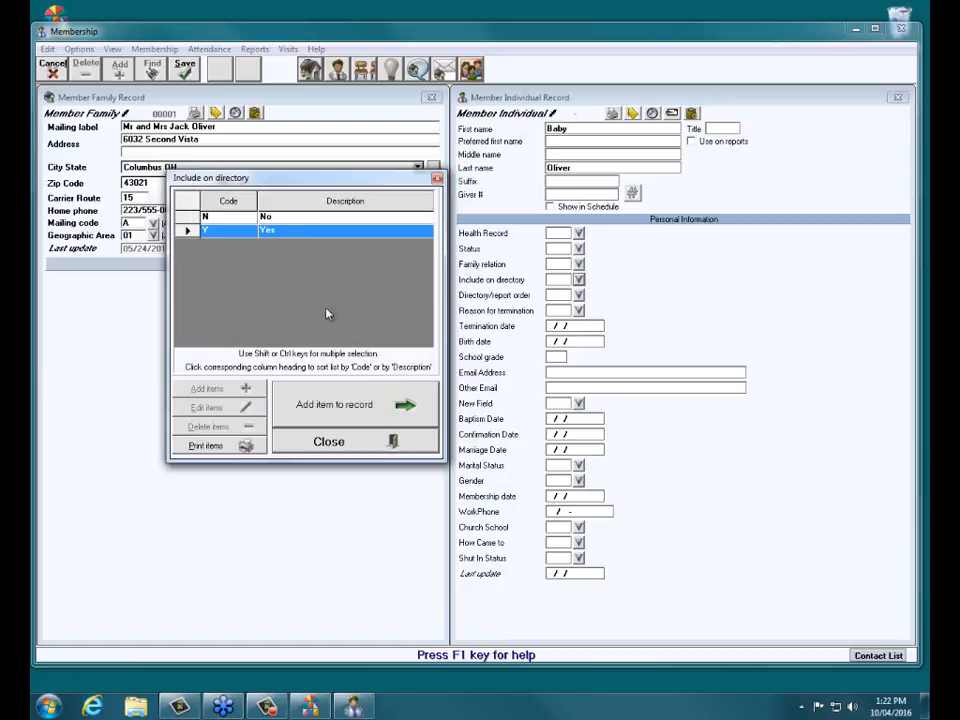
left_click(398, 419)
left_click(578, 295)
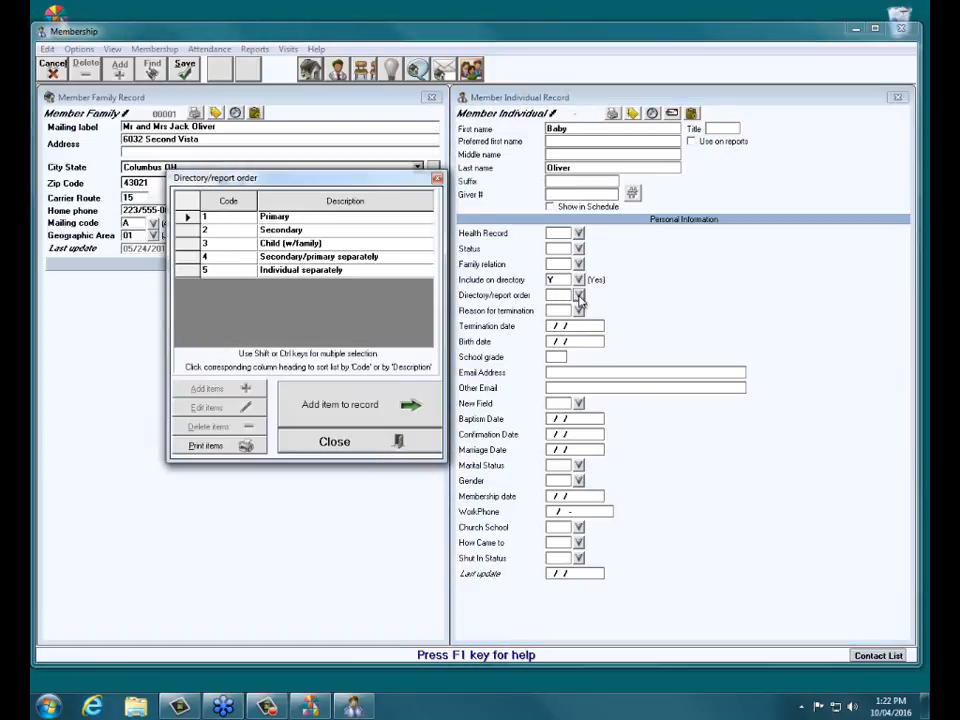
left_click(290, 244)
left_click(401, 416)
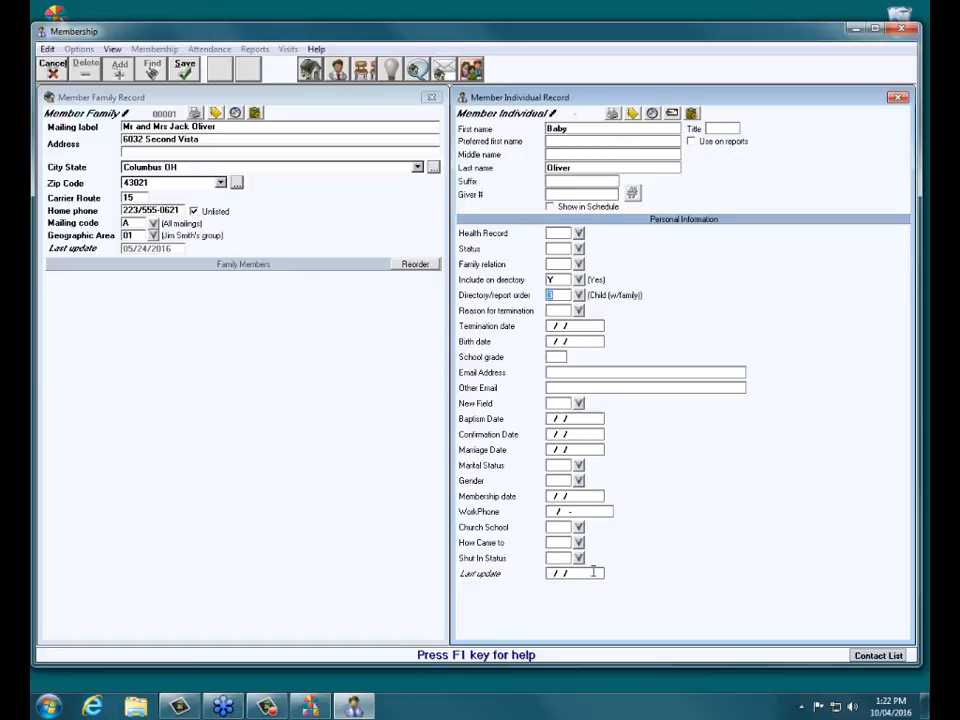
left_click(186, 70)
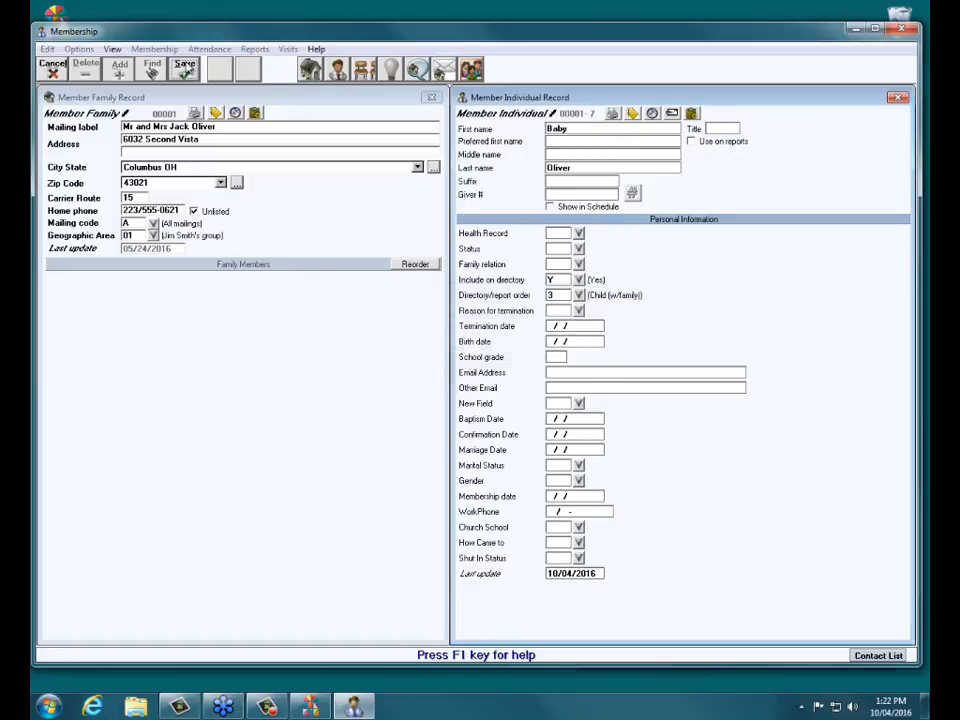
- Decline adding another record, returning to the Oliver family with Baby Oliver listed seventh
left_click(565, 346)
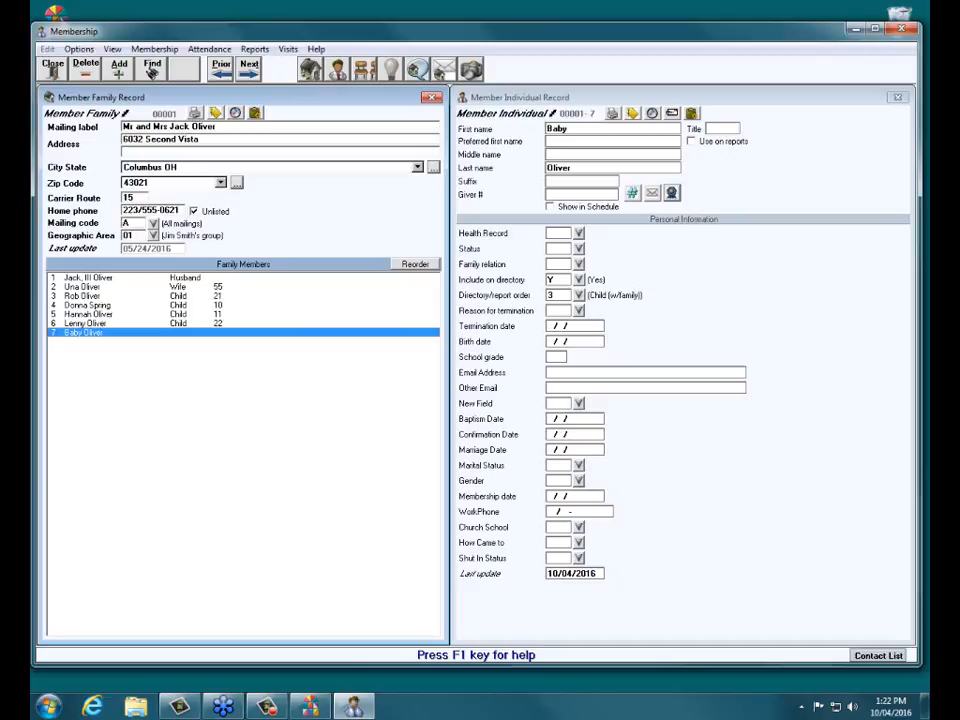
- Set record 00001-7's Health Record to 1 (Current) and save the change
left_click(525, 236)
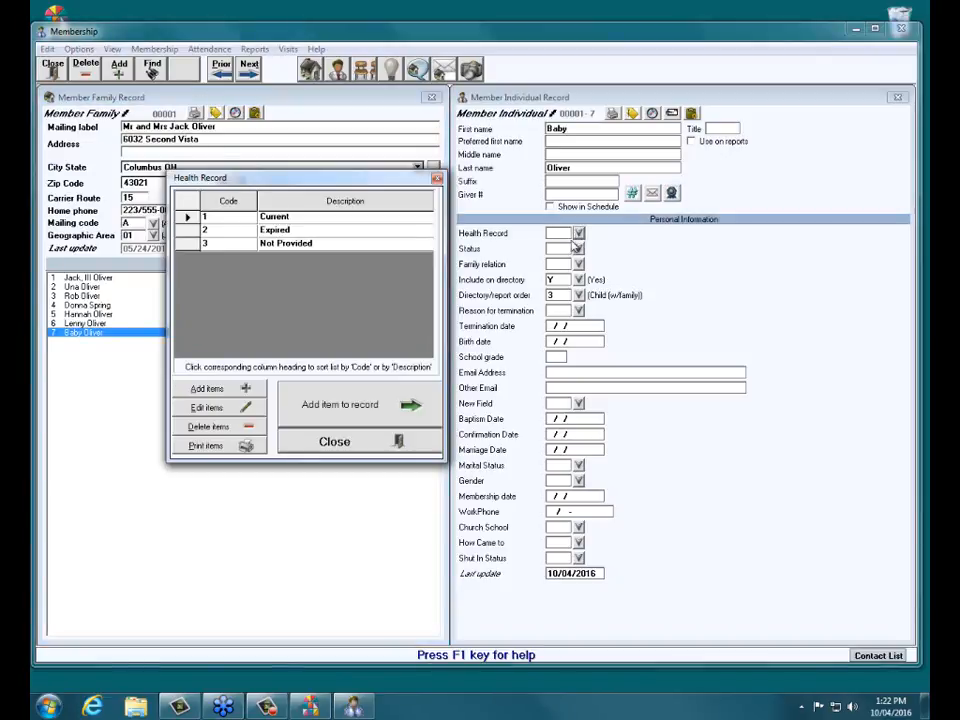
left_click(275, 217)
left_click(340, 404)
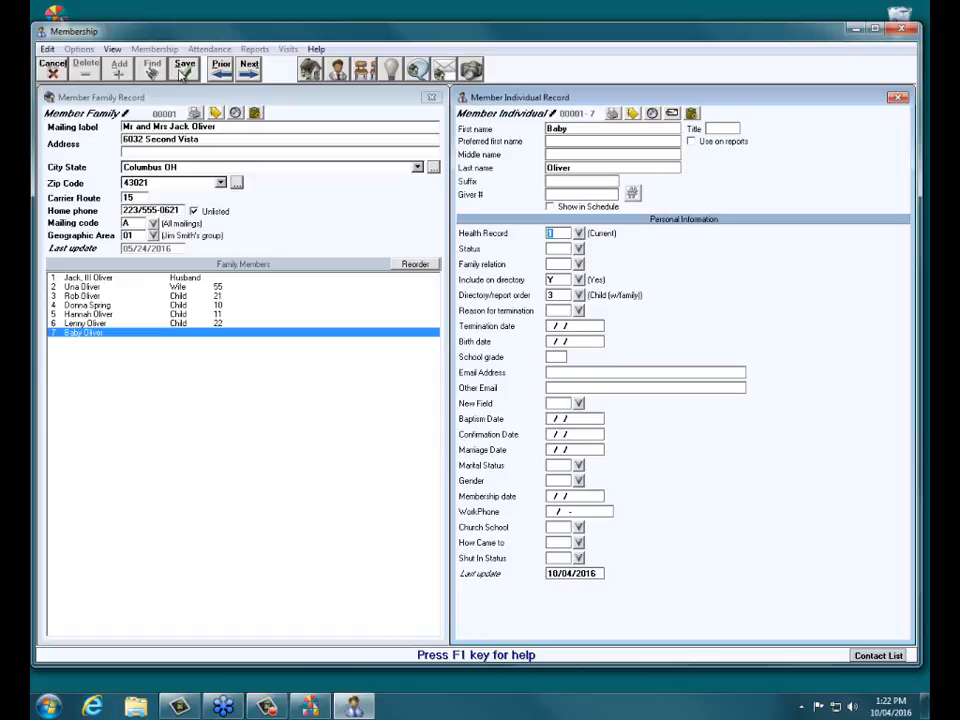
left_click(194, 70)
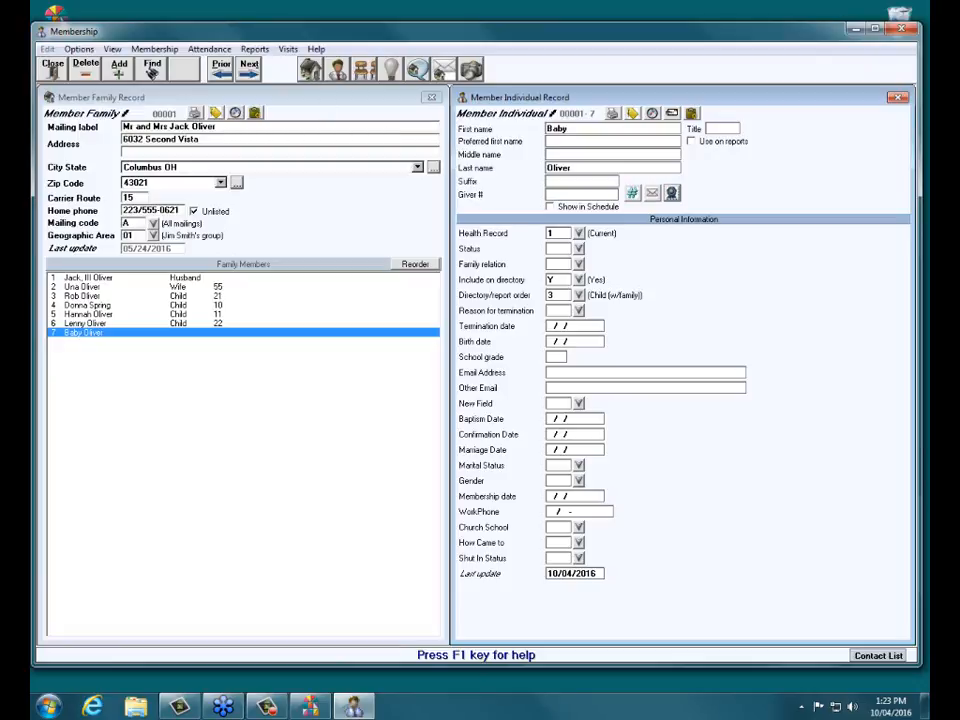
left_click(152, 68)
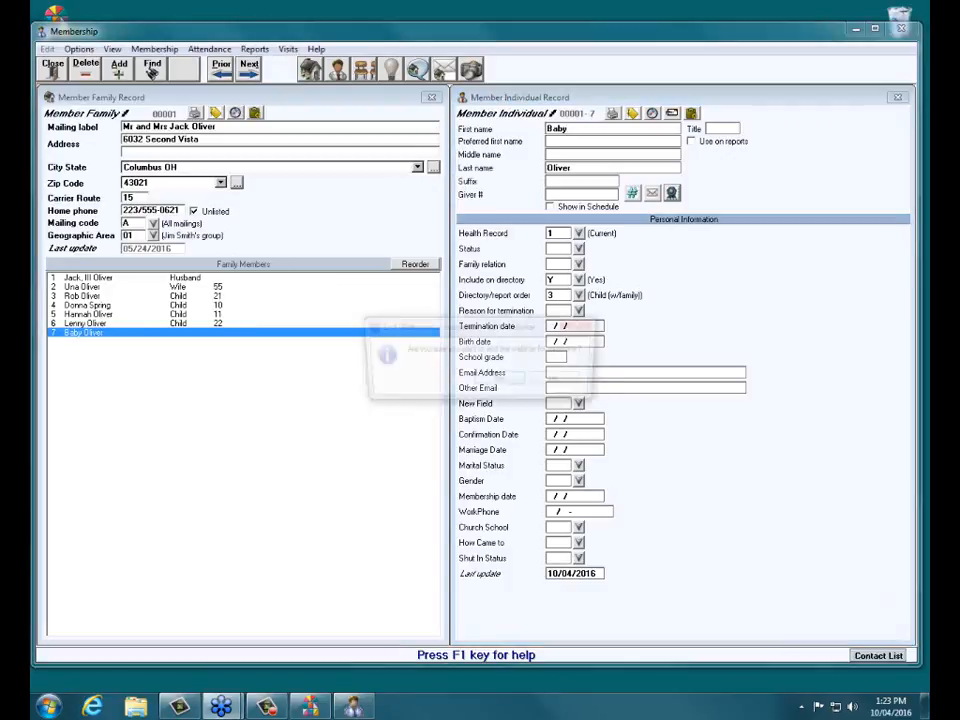